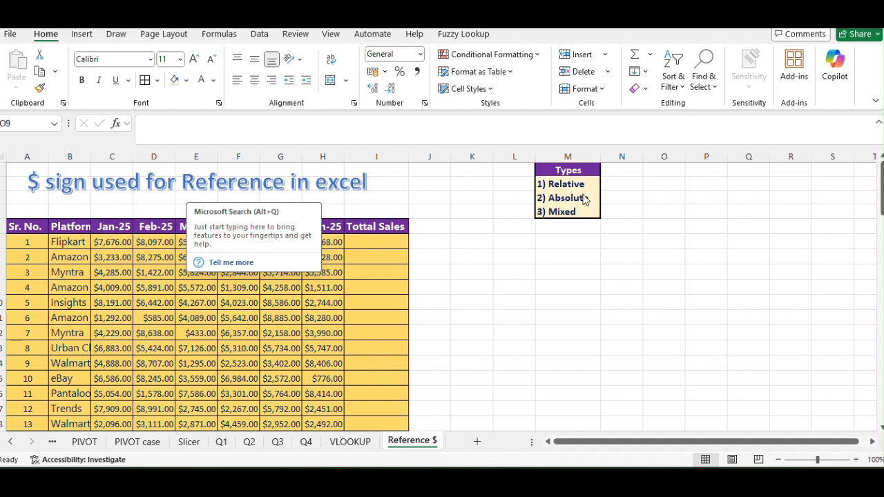
Correct the spelling of the header in cell I5 to Total Sales.
left_click(515, 245)
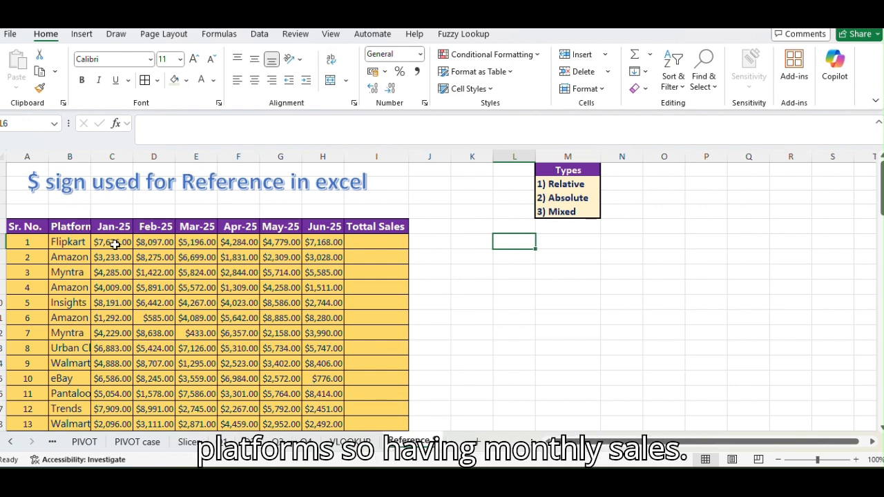
left_click(380, 228)
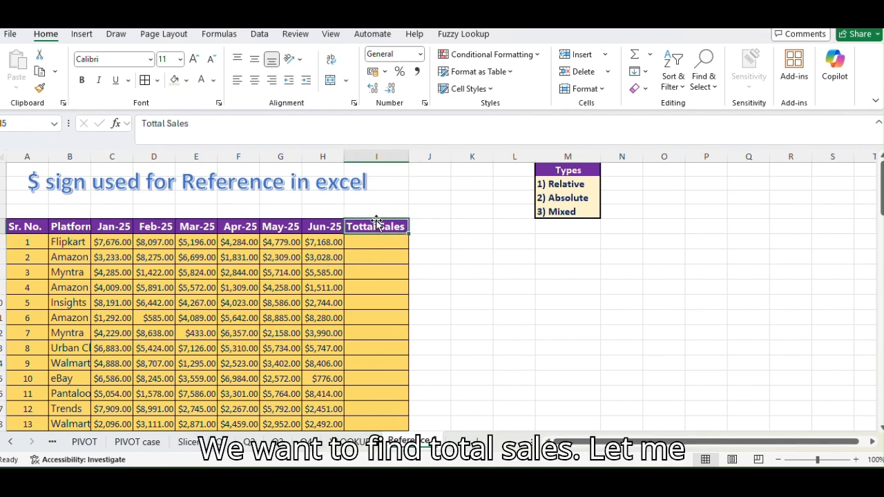
left_click(157, 123)
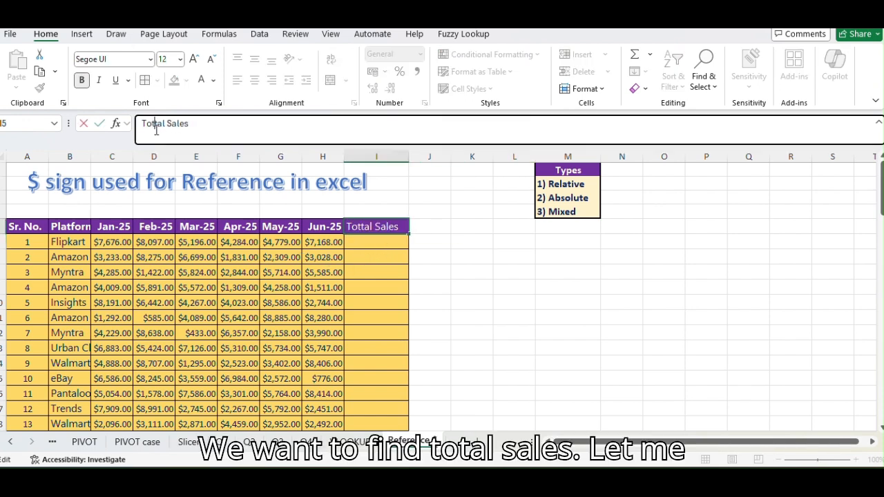
key("BackSpace")
key("Return")
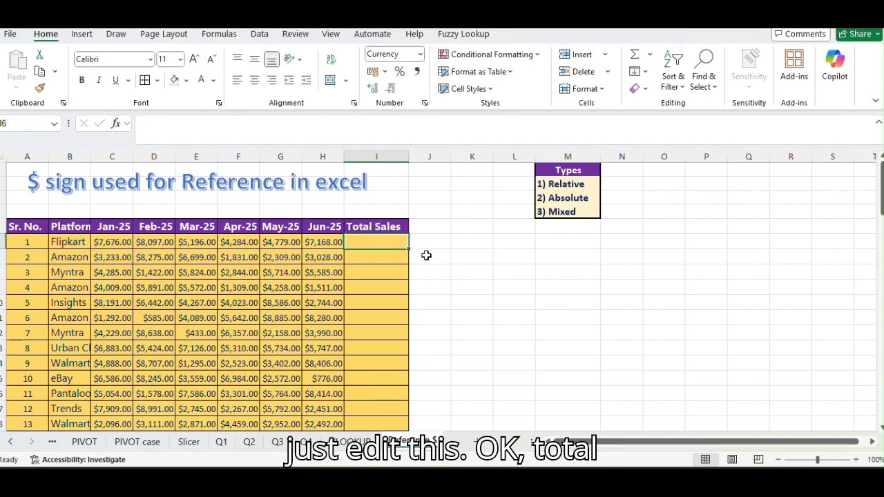
Enter =SUM(C6:H6) in I6 to total the January to June sales, and fill it down the Total Sales column.
type("=su")
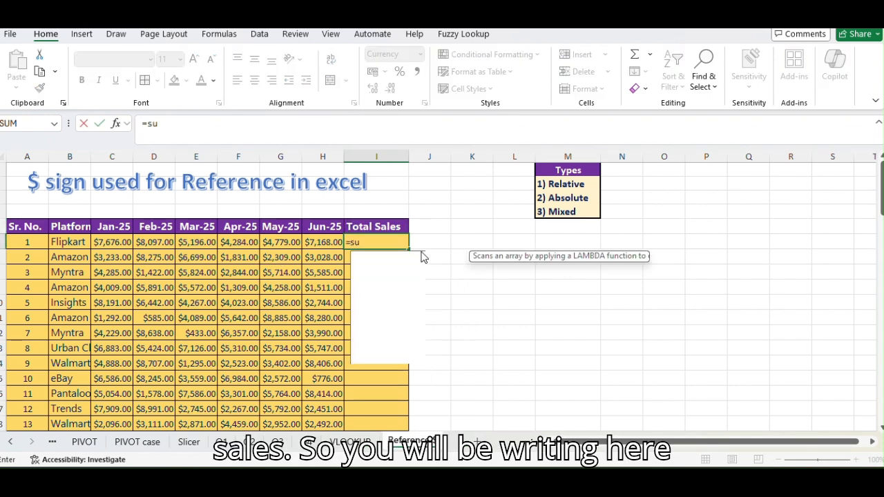
type("m(")
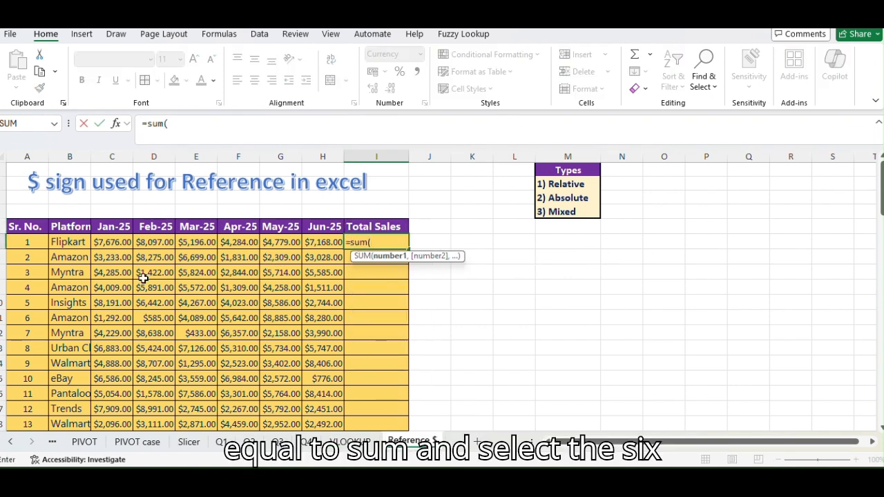
left_click_drag(119, 242, 341, 245)
key("Return")
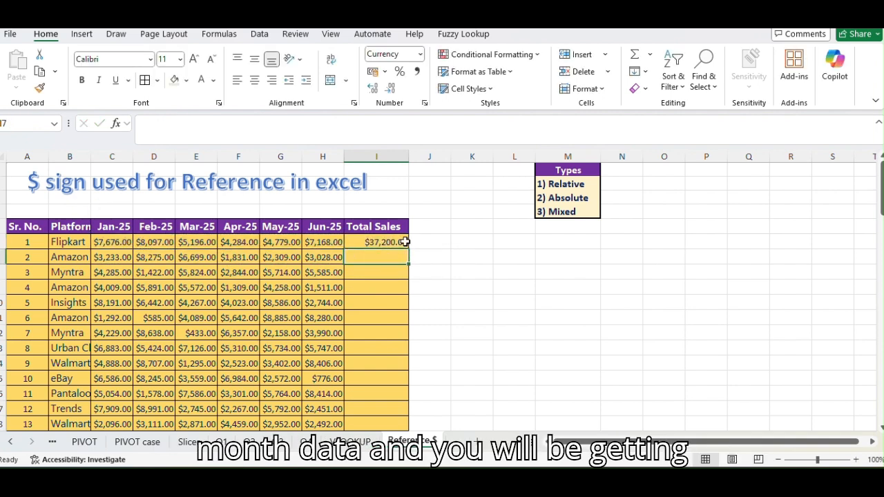
left_click(400, 243)
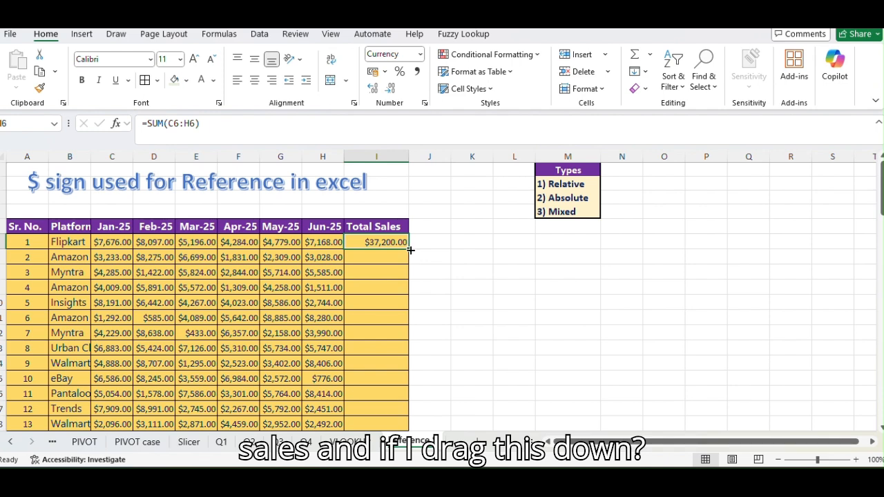
double_click(408, 249)
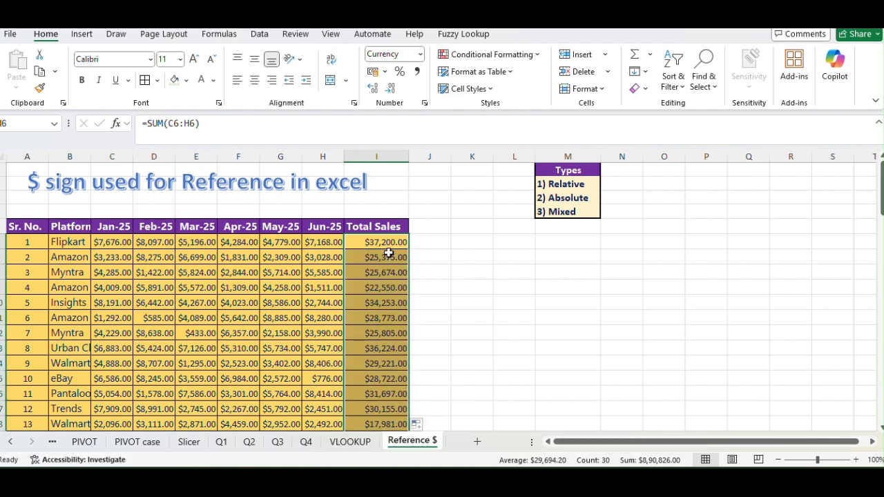
Examine the filled Total Sales formulas in several rows and compare the cell ranges they reference.
left_click(390, 254)
left_click(377, 394)
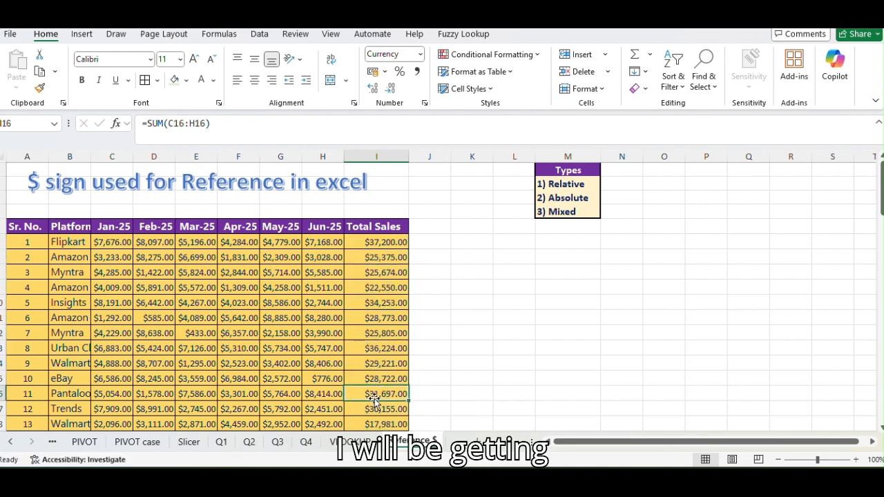
scroll(373, 399, "down", 3)
scroll(373, 399, "down", 3)
scroll(373, 399, "up", 6)
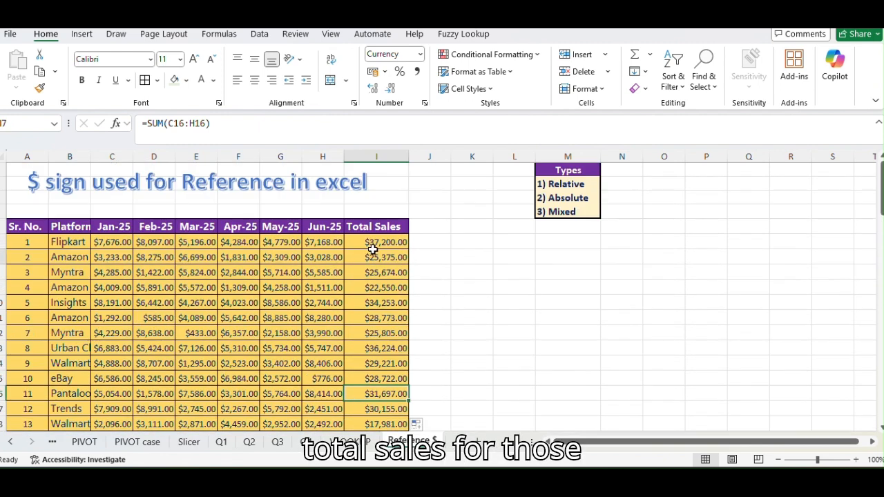
left_click(381, 253)
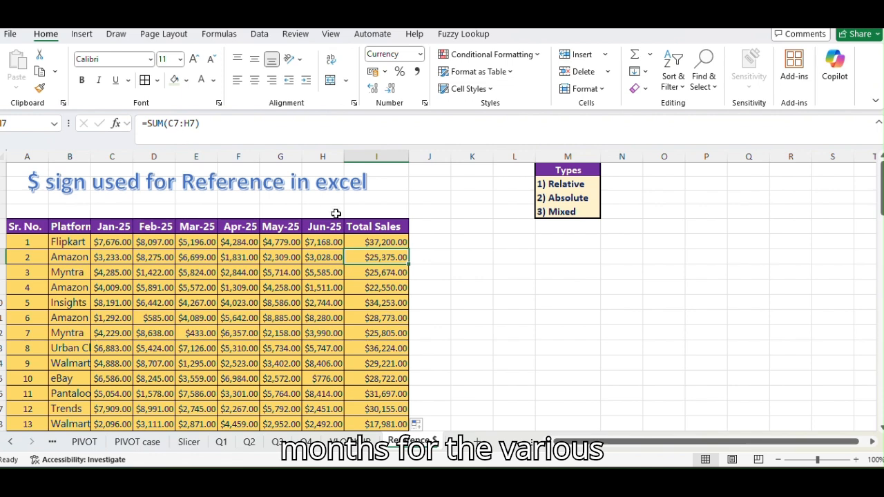
left_click(377, 242)
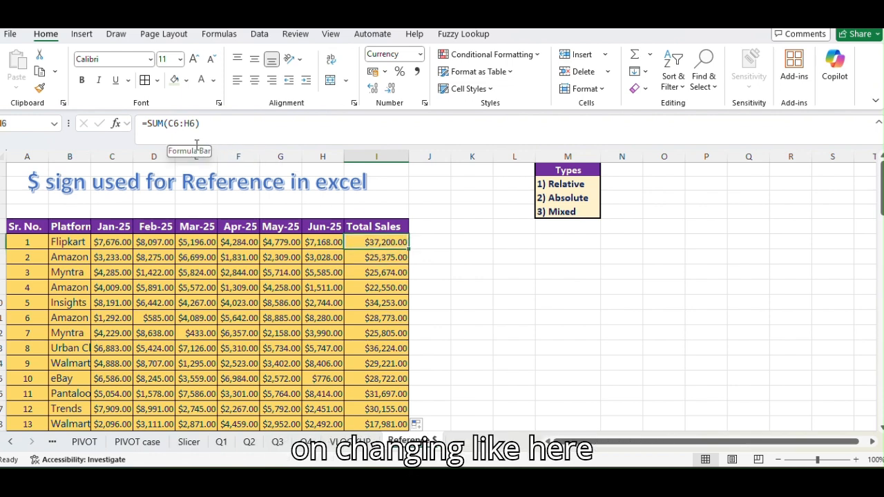
left_click(366, 257)
left_click_drag(92, 258, 342, 258)
left_click(395, 273)
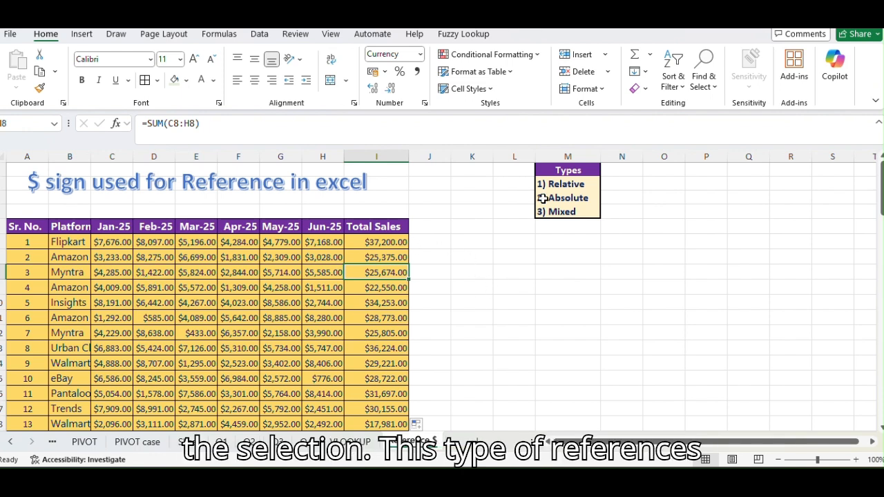
Copy the "1) Relative" label from the Types list into C4 above the first sales table.
left_click(543, 198)
left_click(550, 183)
key("ctrl+c")
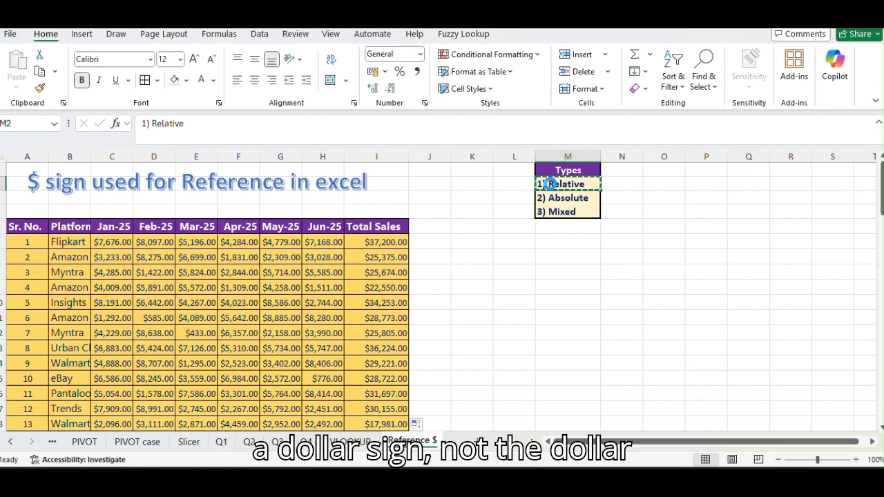
left_click(103, 212)
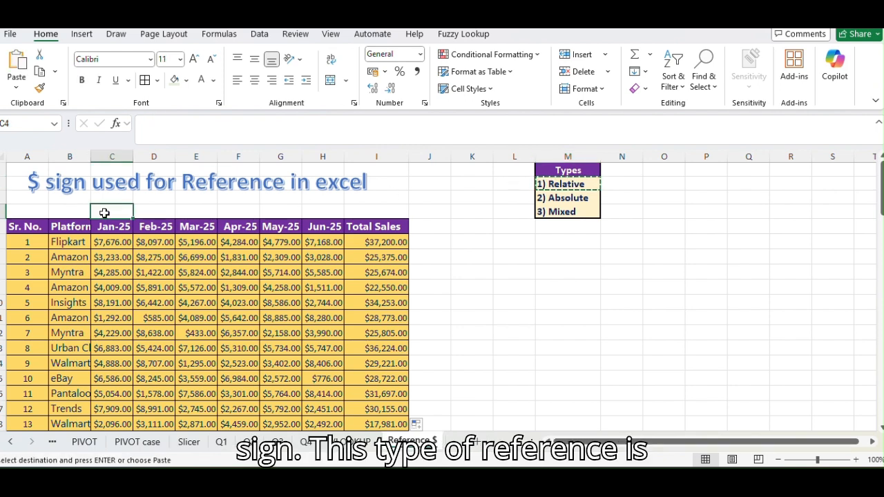
key("ctrl+v")
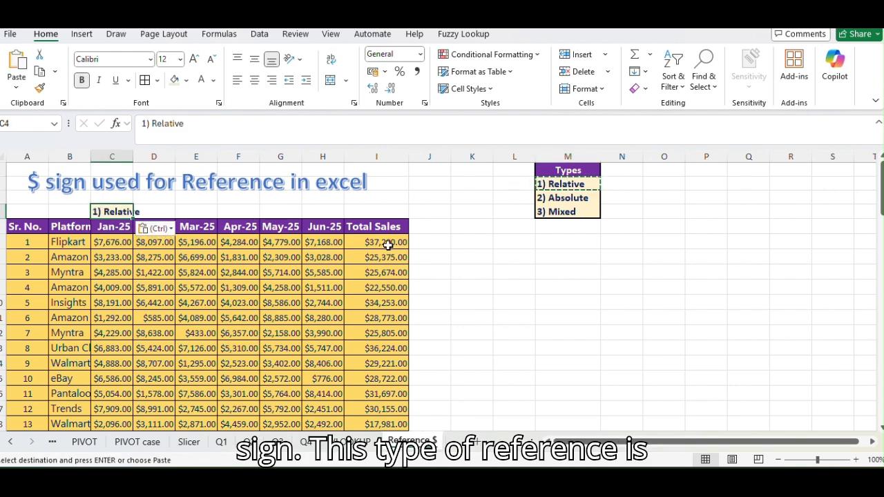
Check how the relative references shift in the Total Sales formulas of rows 6, 7, 9, 10 and 16.
left_click(388, 244)
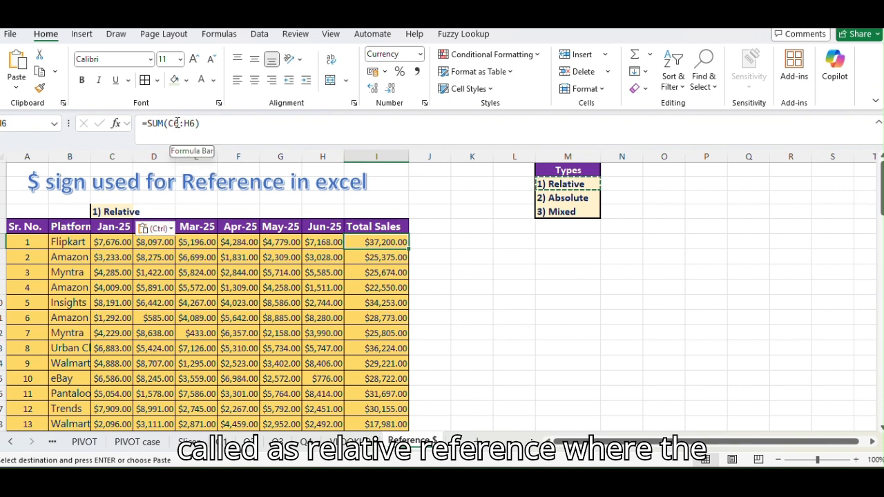
left_click(395, 257)
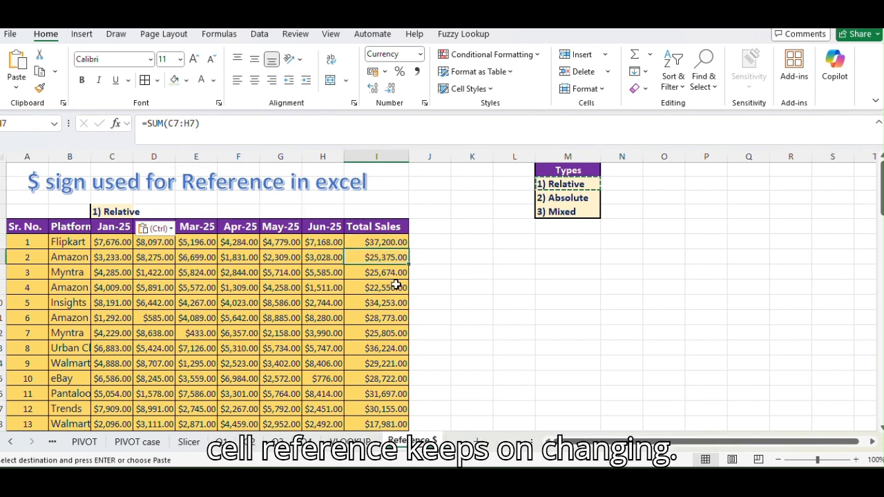
left_click(392, 286)
left_click(394, 302)
left_click(394, 393)
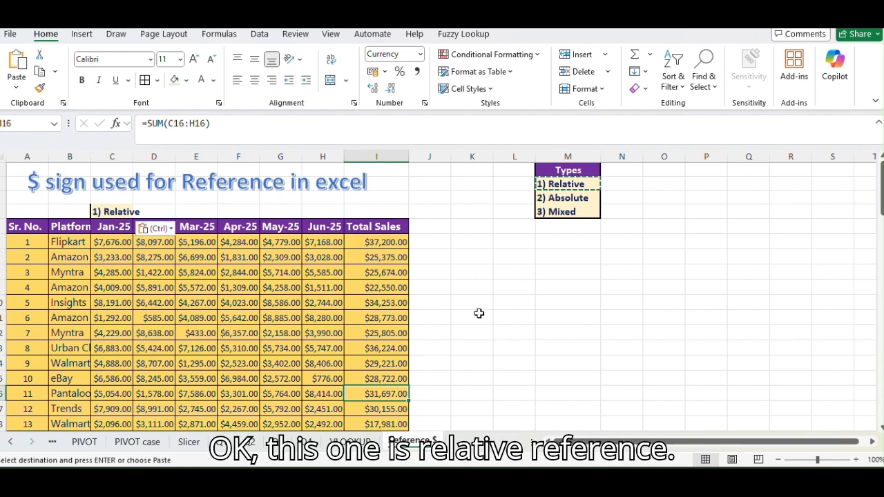
scroll(482, 313, "down", 7)
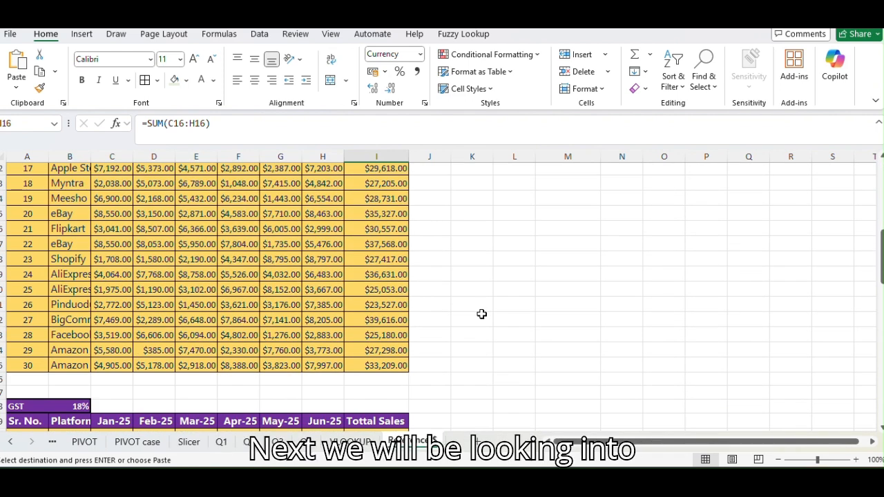
scroll(480, 313, "up", 7)
Copy the "2) Absolute" label from the Types list into E38 above the second sales table.
left_click(565, 197)
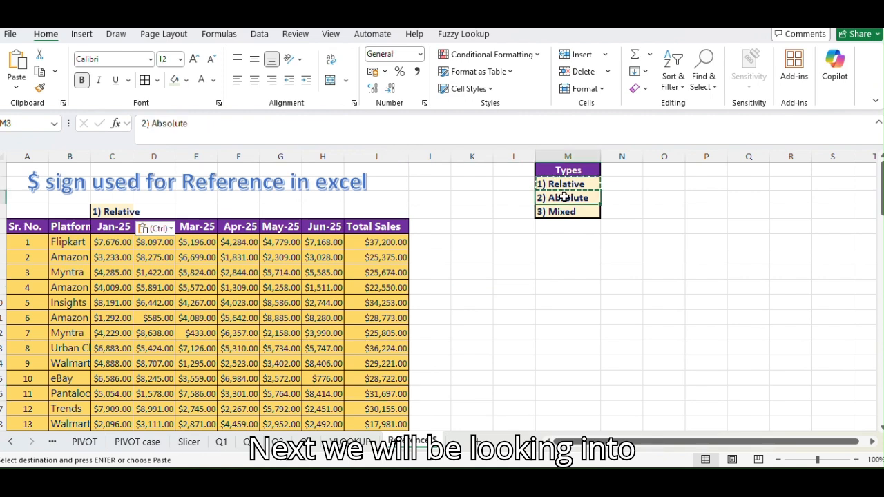
scroll(503, 286, "down", 8)
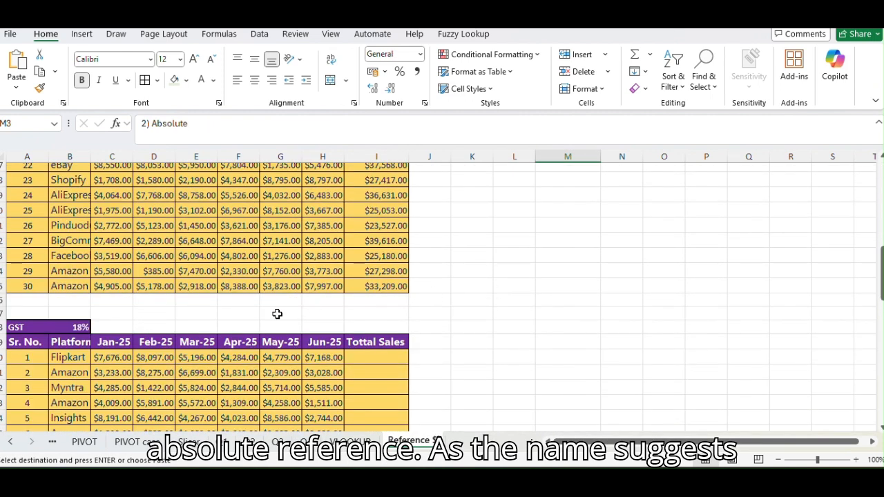
left_click(194, 328)
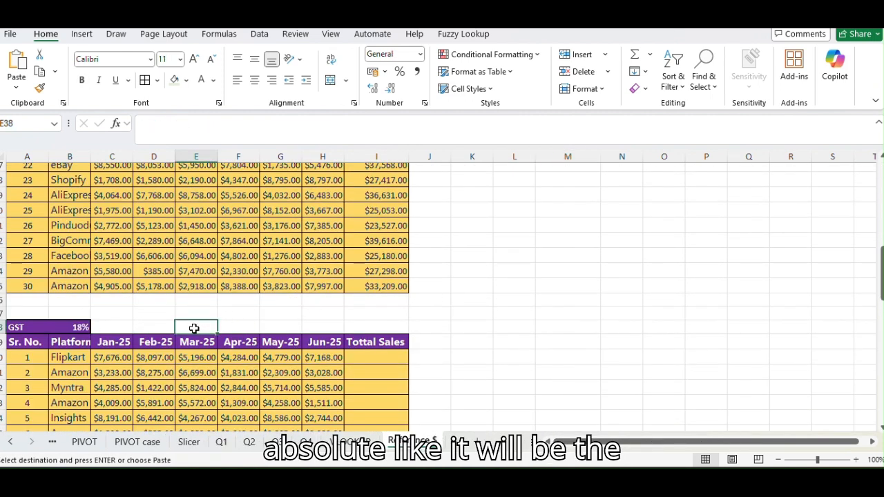
key("ctrl+v")
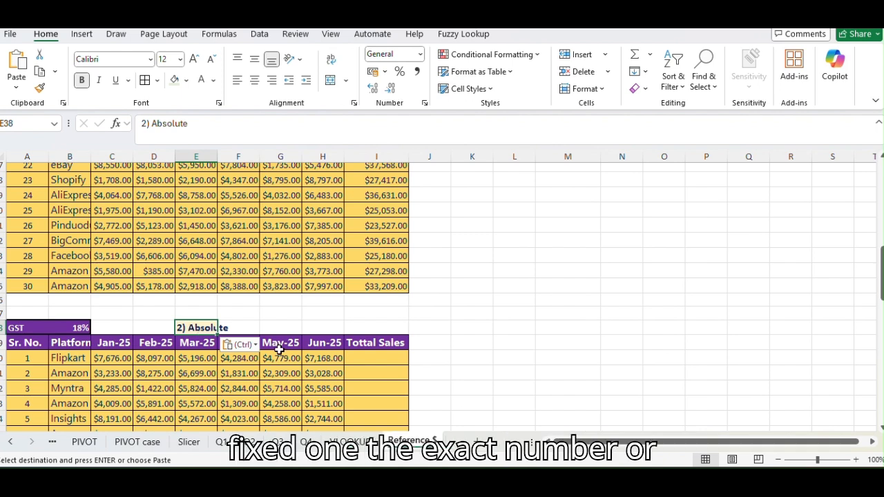
Enter =SUM(C40:H40)*B38 in I40 to multiply the first row's six-month sales by the GST rate.
left_click(357, 357)
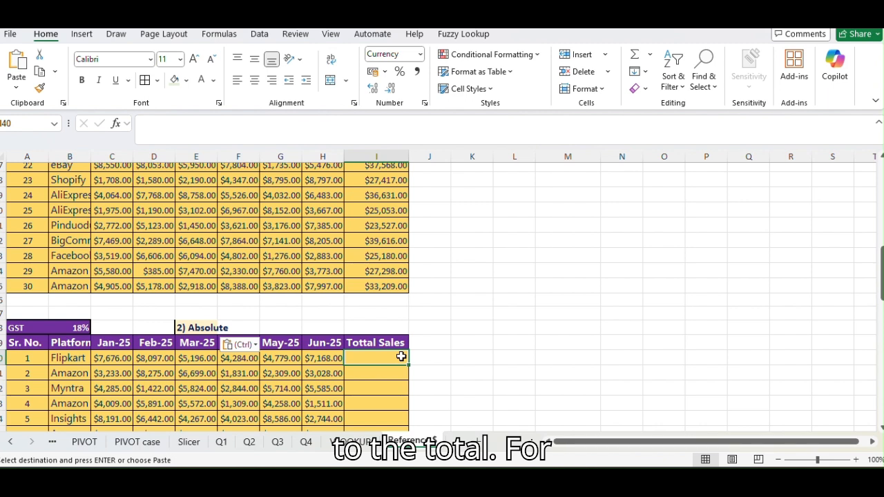
key("Escape")
type("=")
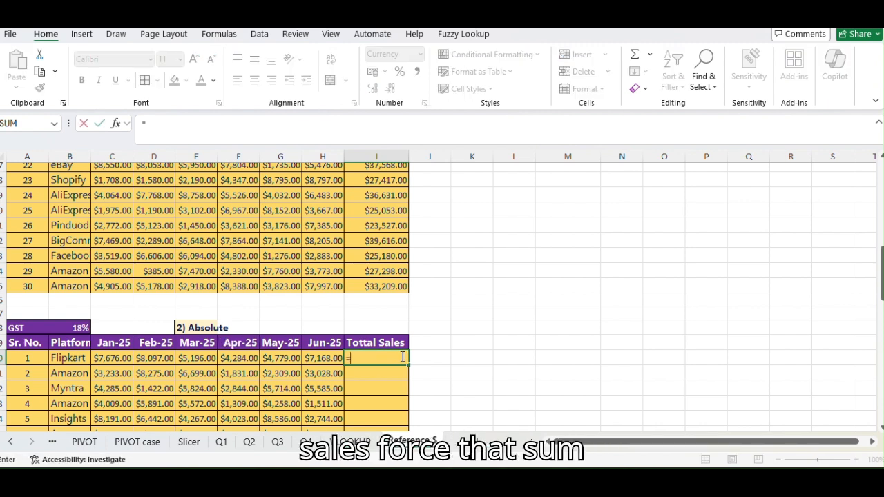
type("sum(")
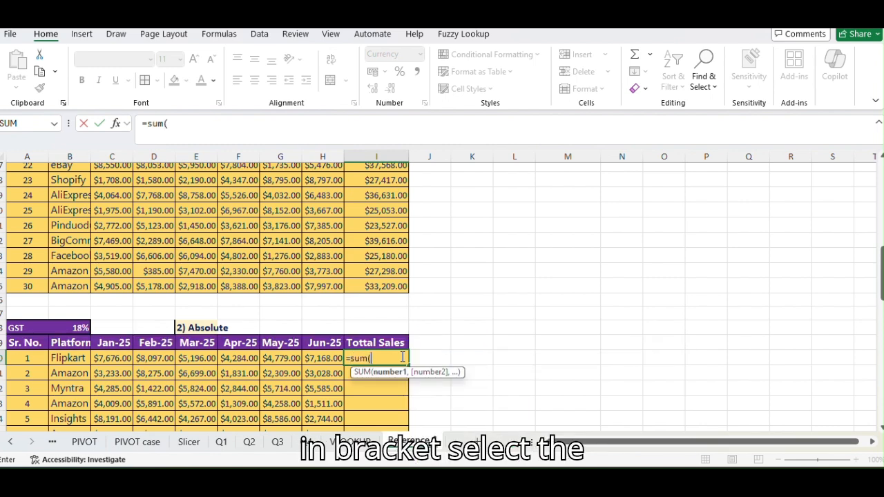
left_click_drag(95, 356, 331, 358)
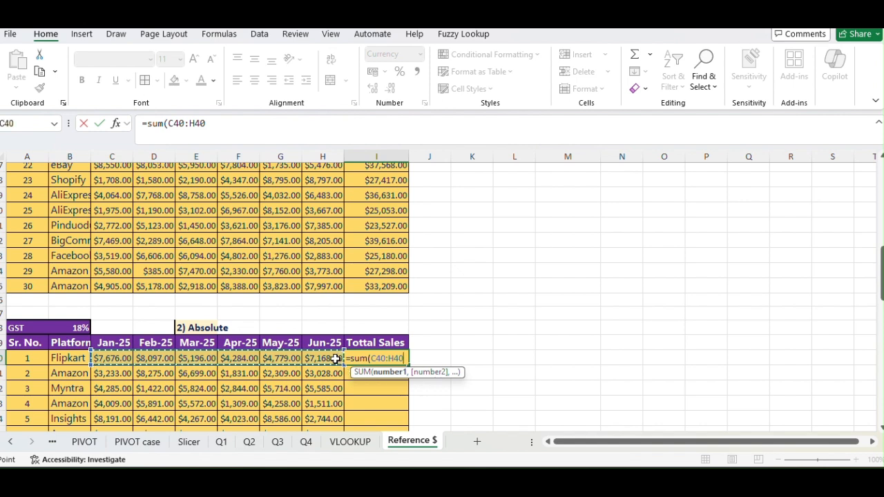
type(")")
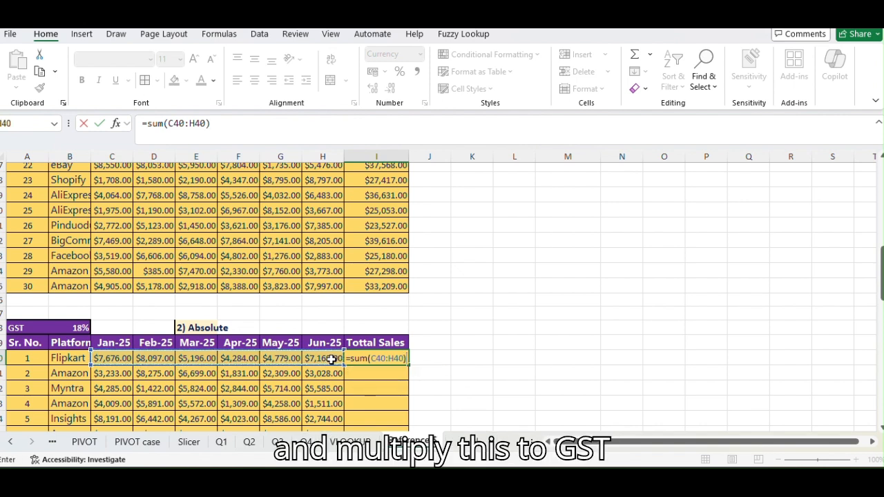
type("*")
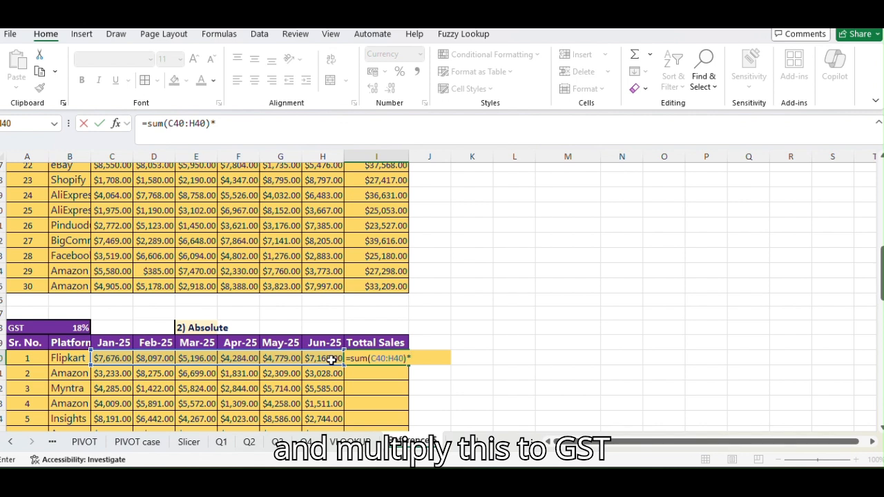
left_click(75, 329)
key("Return")
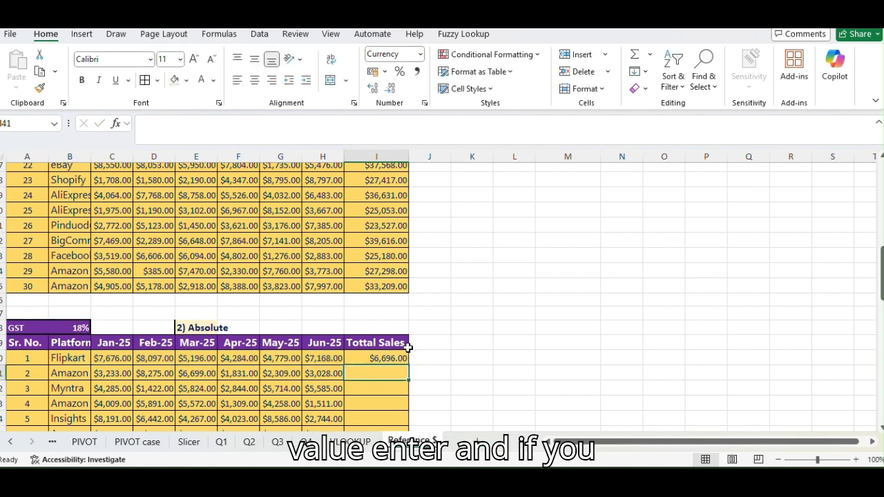
Fill the GST formula from I40 down to I45 and compare the references in I43 and I40.
left_click(408, 356)
left_click_drag(410, 362, 413, 414)
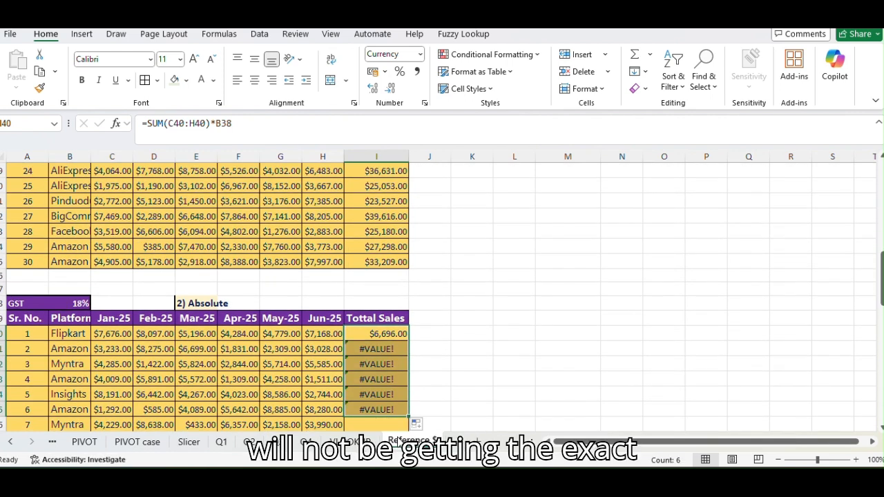
left_click(384, 379)
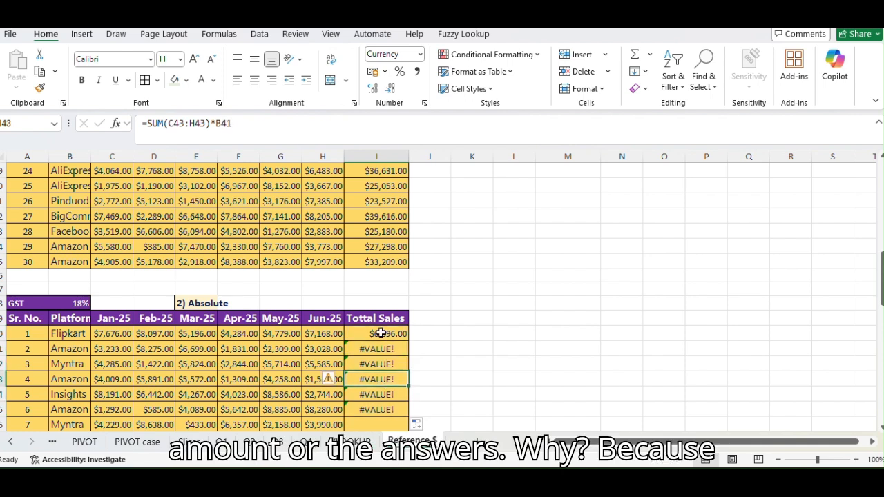
left_click(381, 337)
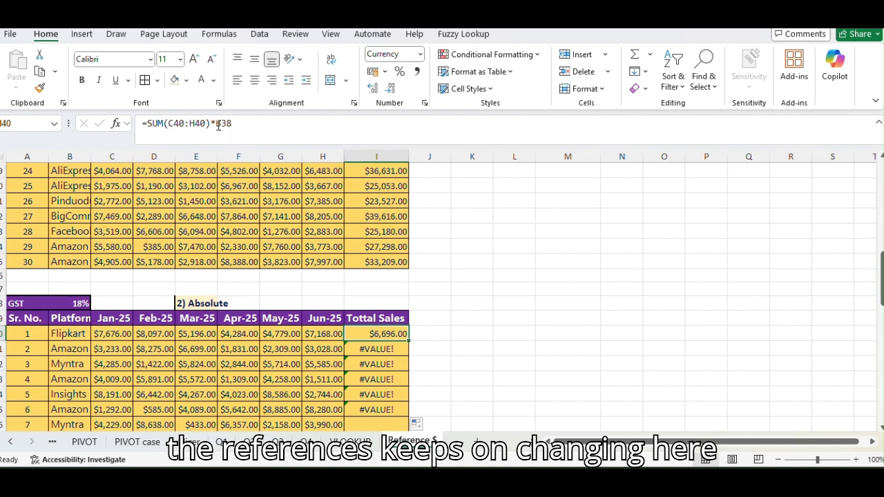
Compare the GST rate cell B38 with the shifted references in the formulas of I41 to I44.
left_click(74, 302)
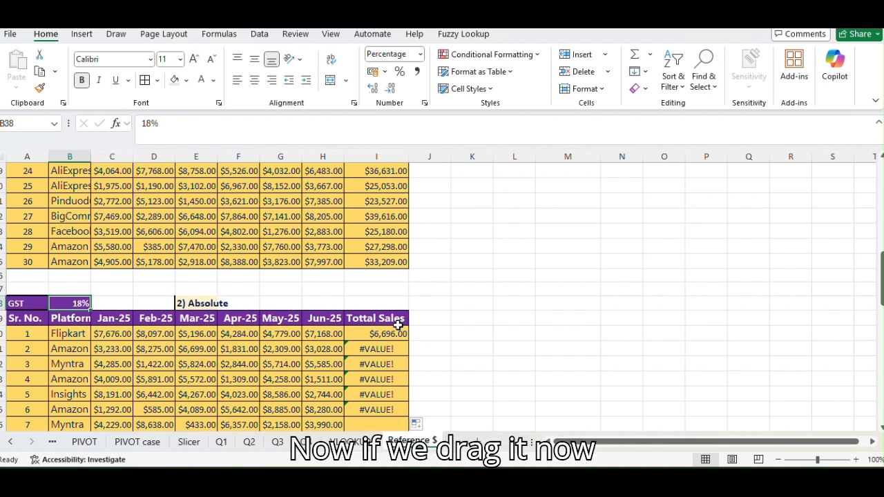
left_click(395, 350)
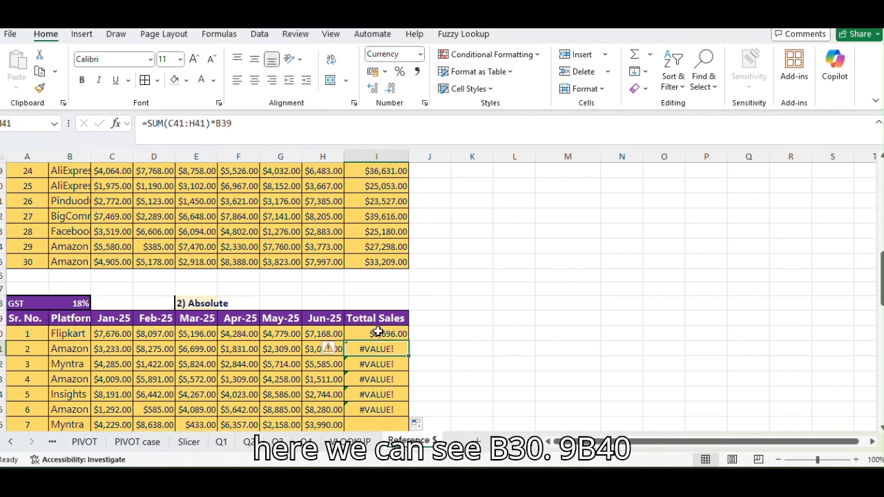
left_click(391, 365)
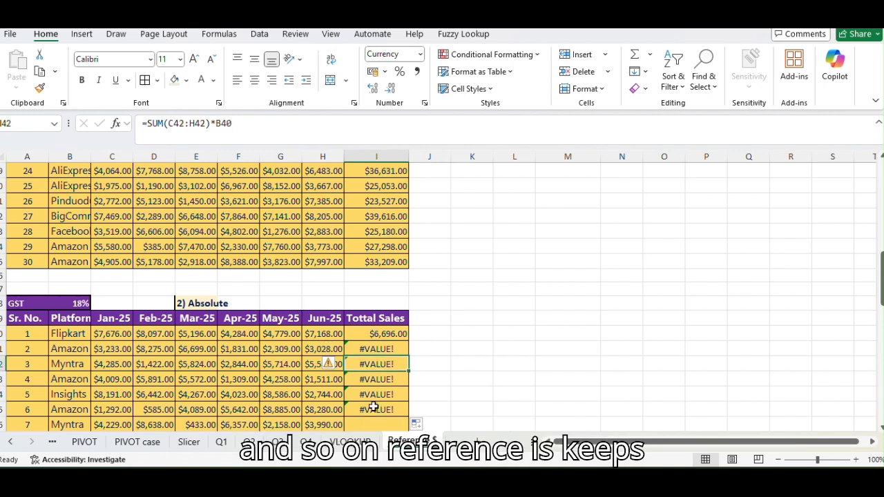
left_click(377, 379)
left_click(377, 392)
Make the GST rate reference in I40 absolute so the formula reads =SUM(C40:H40)*$B$38.
left_click(402, 334)
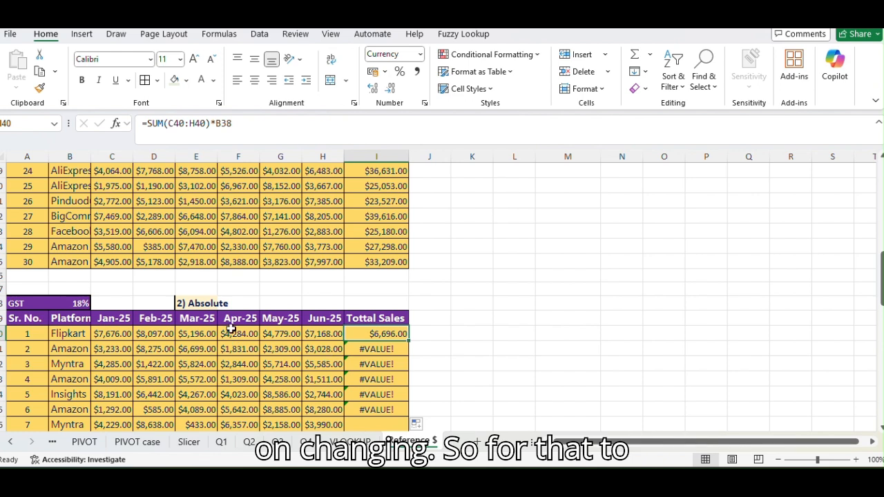
left_click(219, 129)
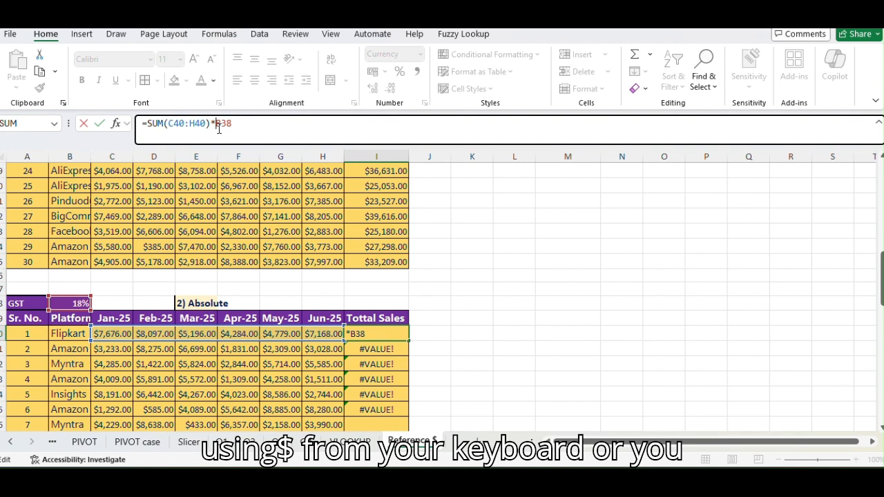
type("$B")
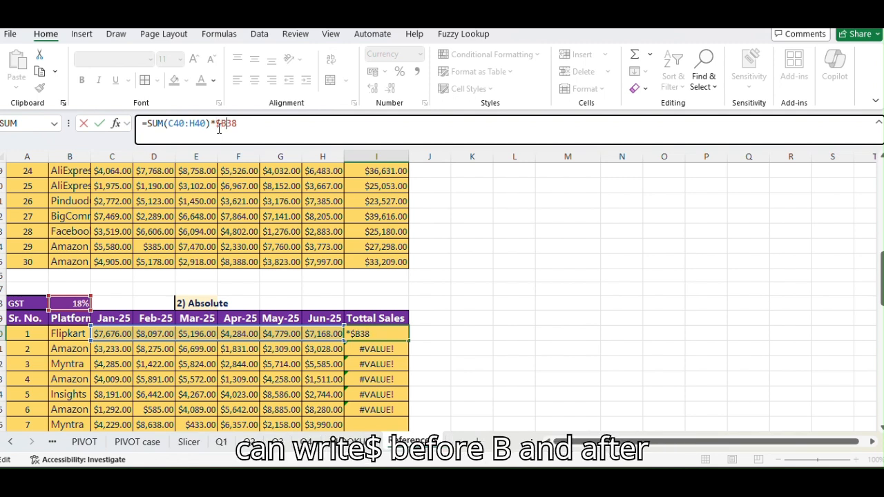
type("$")
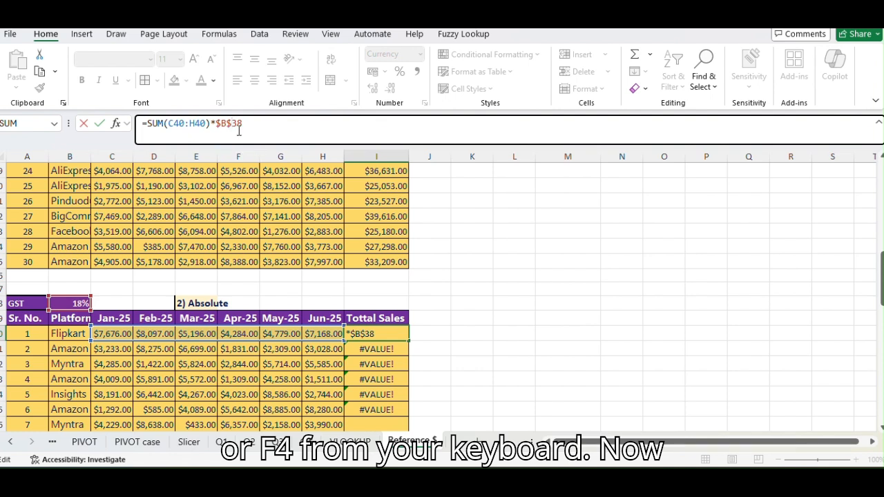
key("Return")
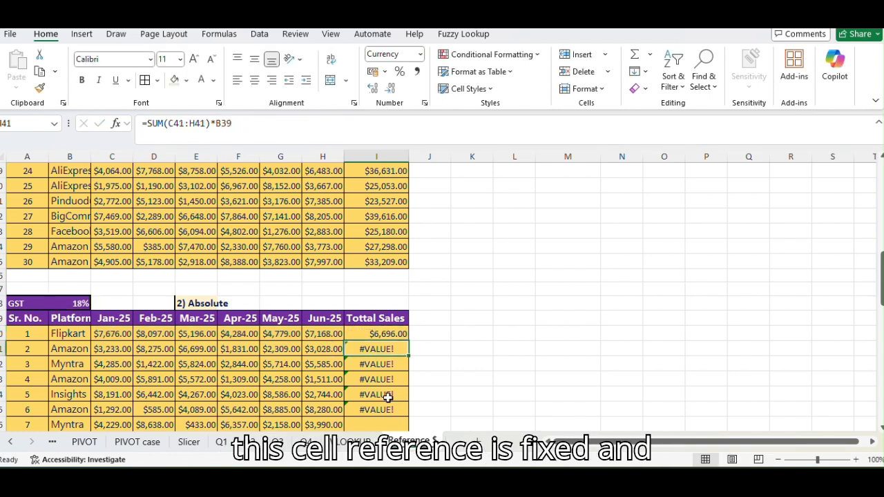
Fill the absolute-reference formula from I40 down to I45 and check the references in I43 and I44.
left_click(394, 324)
left_click(398, 331)
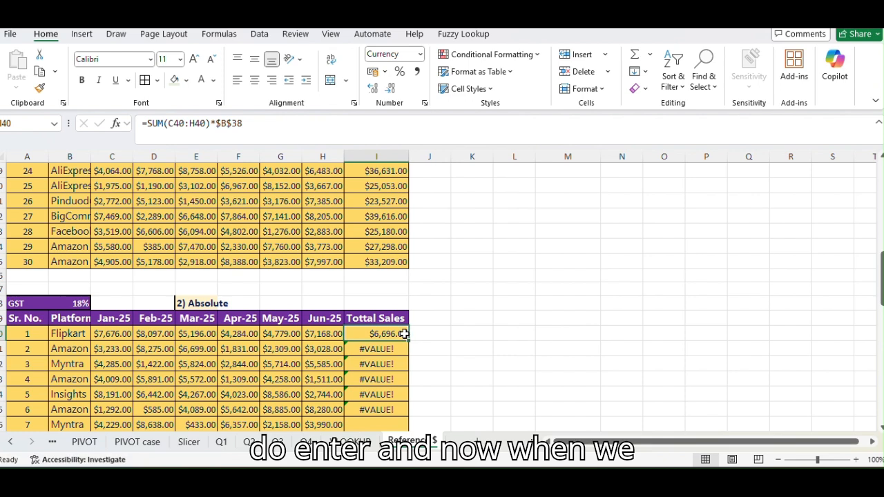
left_click_drag(412, 341, 408, 413)
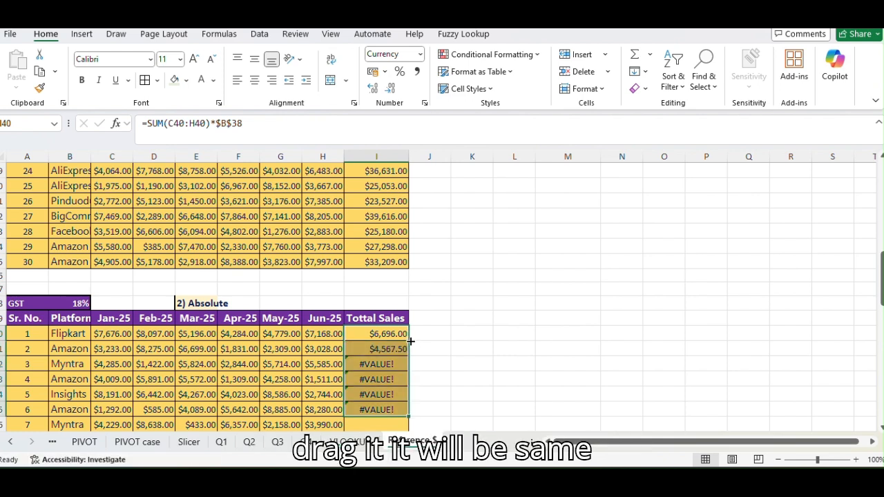
left_click(392, 380)
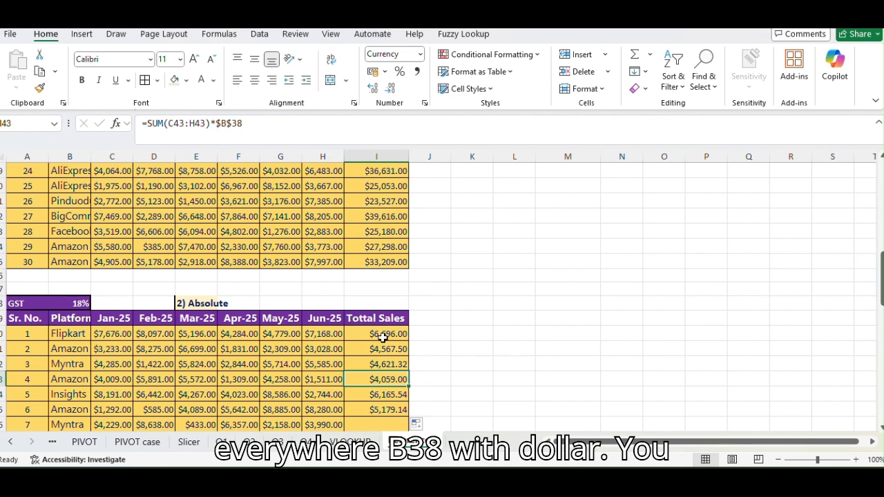
scroll(388, 338, "down", 3)
left_click(393, 279)
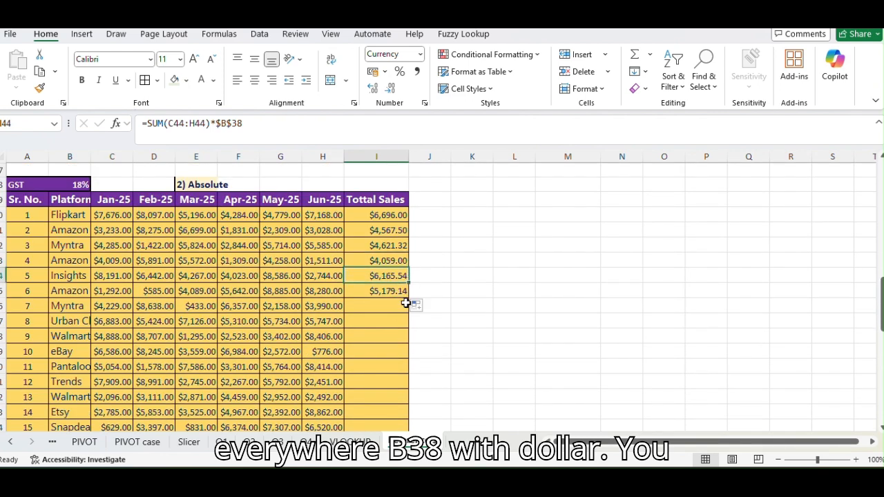
Extend the GST formula from I45 down to I69, the last row of the second sales table.
left_click(404, 292)
left_click_drag(410, 298, 406, 398)
scroll(368, 287, "up", 1)
scroll(368, 287, "up", 4)
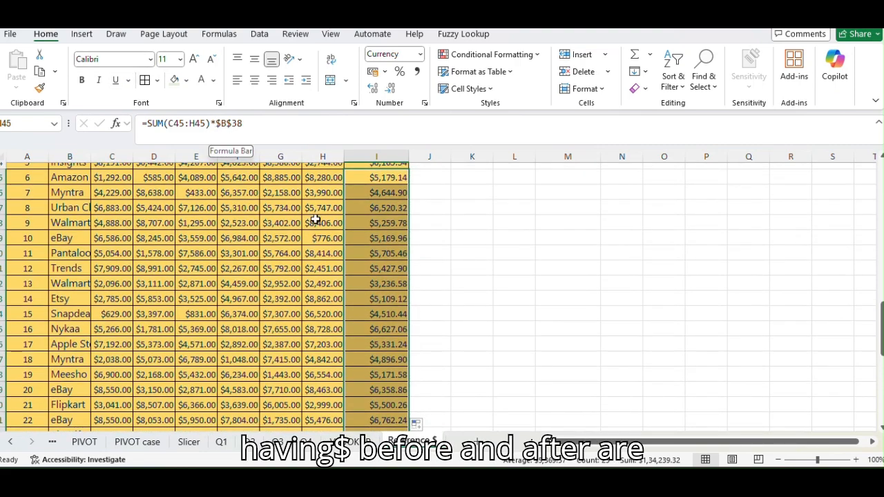
left_click(414, 269)
scroll(387, 281, "up", 7)
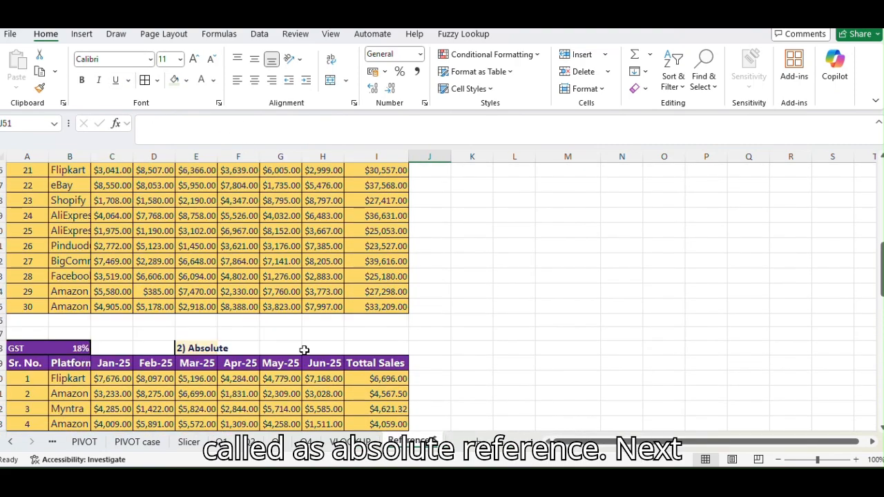
Copy the "3) Mixed" label from the Types list into E71 above the multiplication table.
scroll(408, 321, "up", 8)
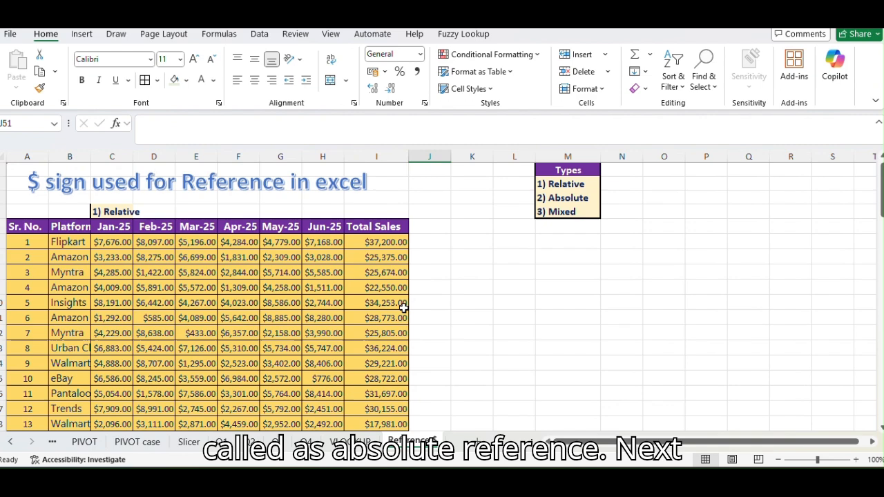
left_click(570, 215)
key("ctrl+c")
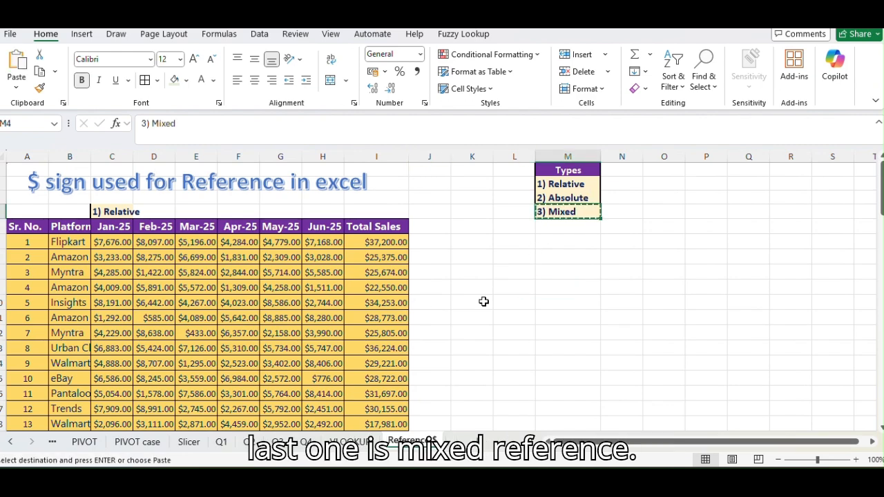
scroll(483, 301, "down", 15)
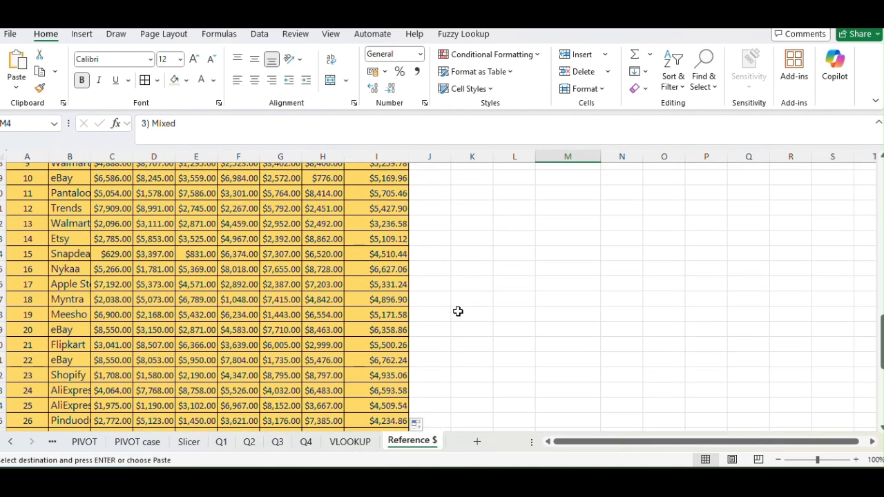
scroll(458, 311, "down", 4)
left_click(189, 348)
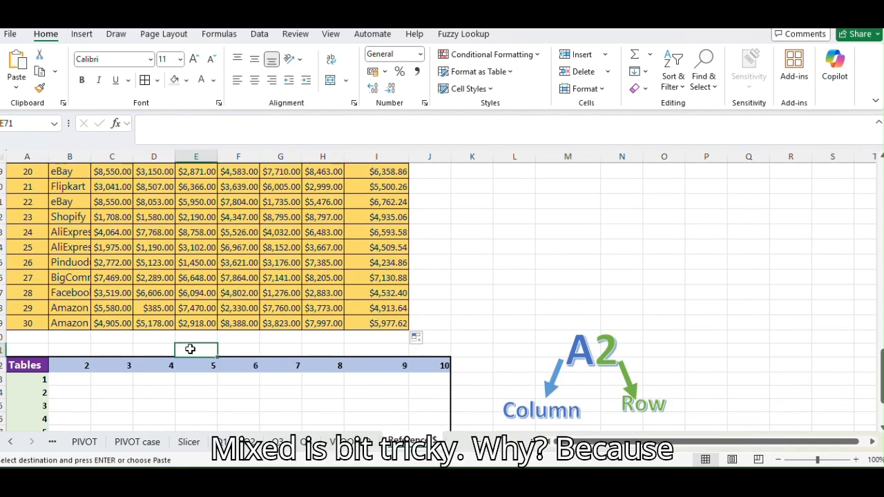
key("ctrl+v")
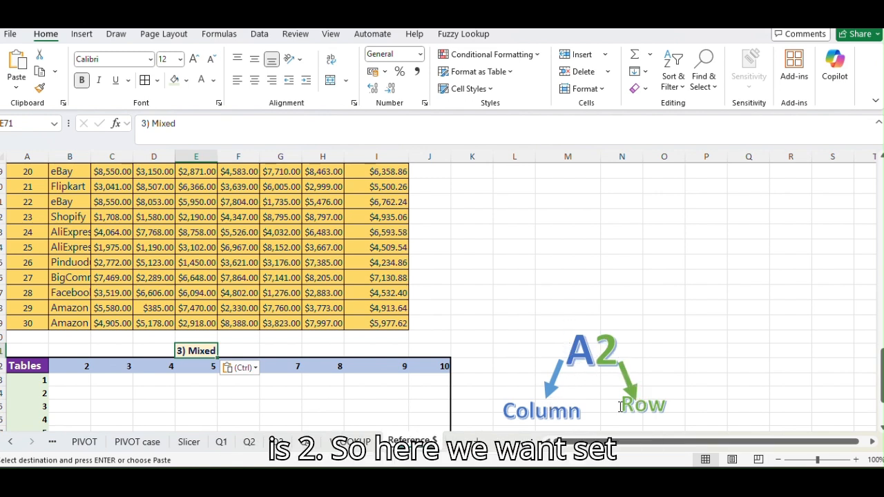
Enter =B72*A73 in B73 to multiply the column header by the row header of the Tables grid.
left_click(80, 381)
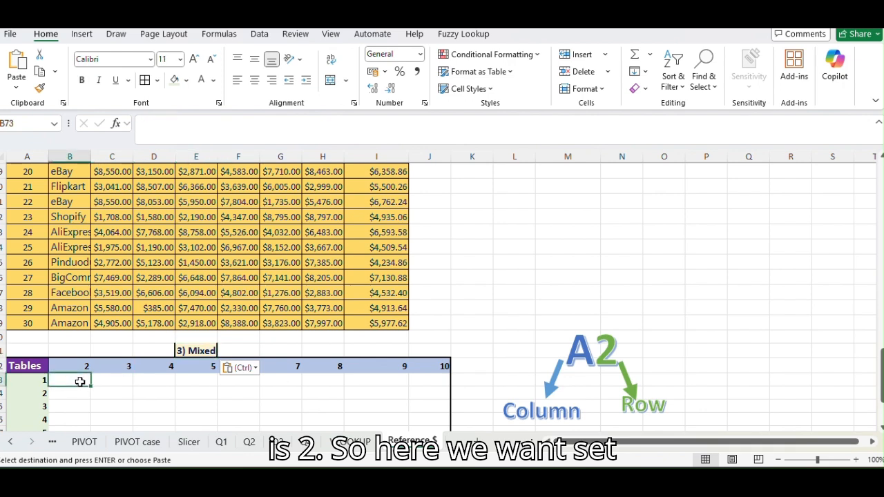
scroll(82, 384, "down", 3)
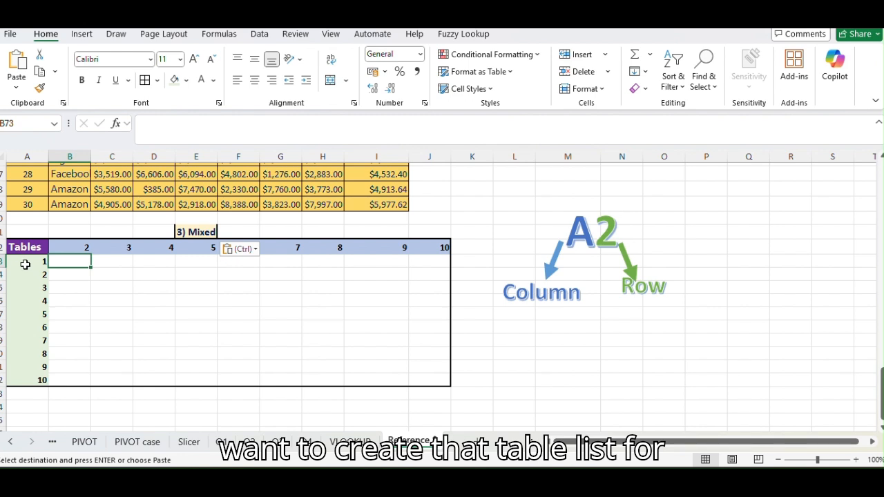
key("Escape")
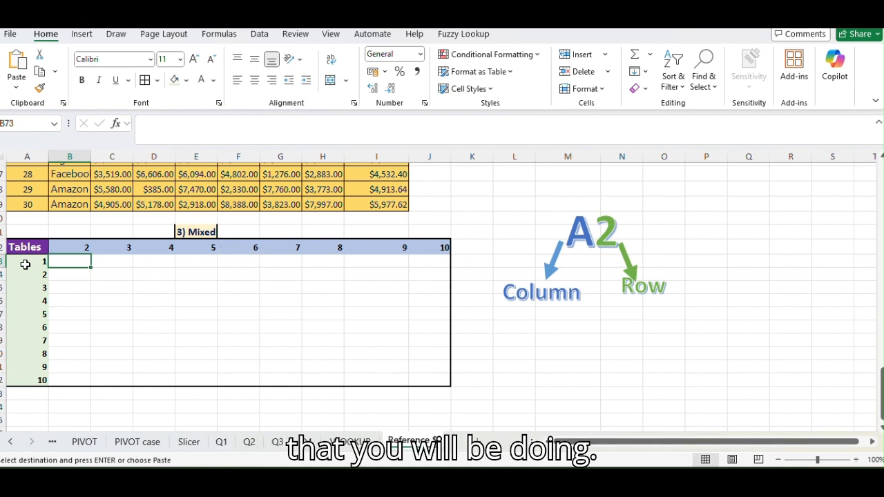
type("=")
left_click(81, 248)
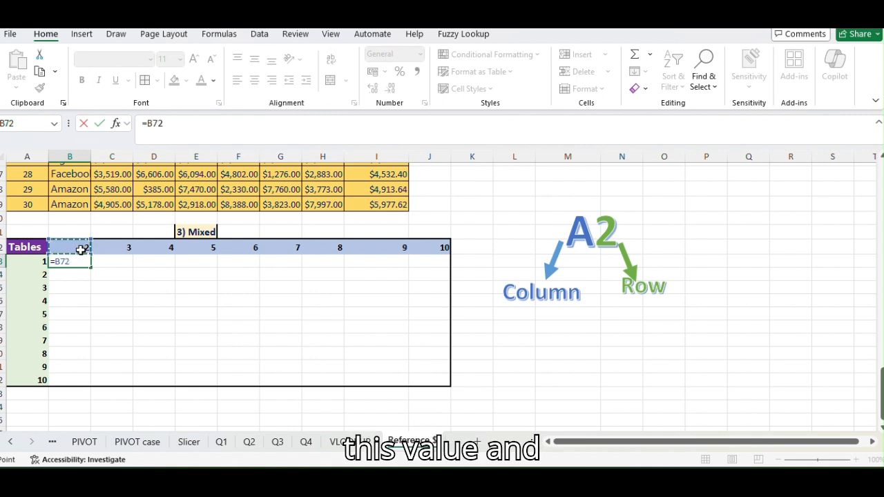
type("*")
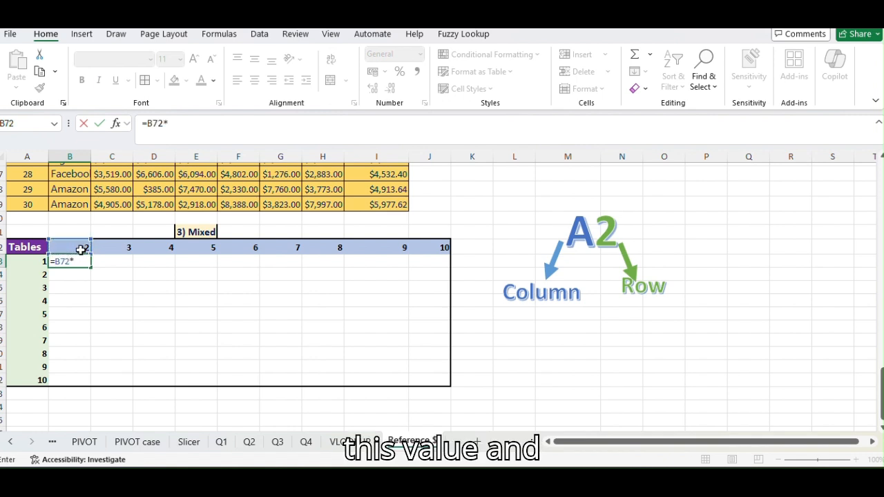
left_click(29, 258)
key("Return")
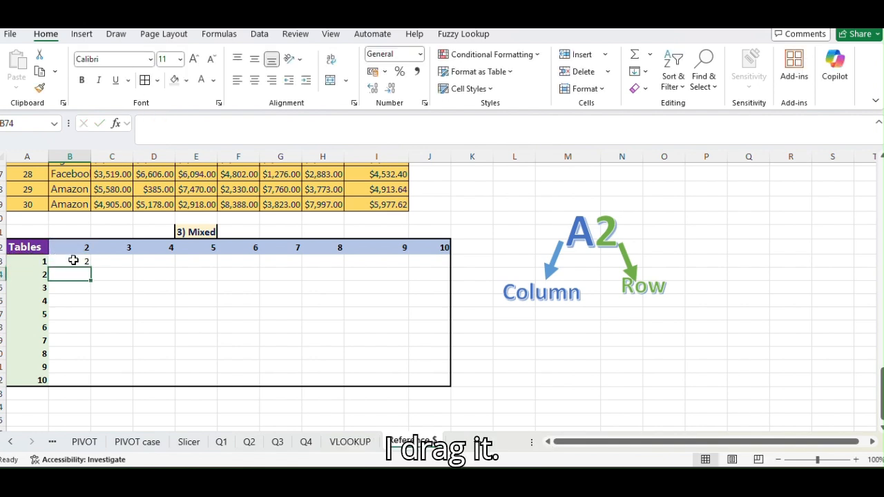
Fill the multiplication formula from B73 across to E73, without replacing any existing data.
left_click(74, 261)
left_click_drag(78, 263, 87, 266)
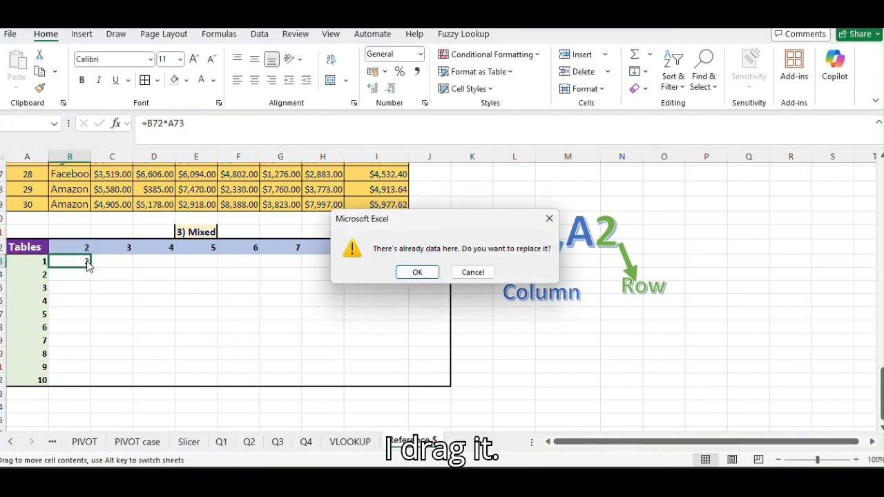
left_click(469, 273)
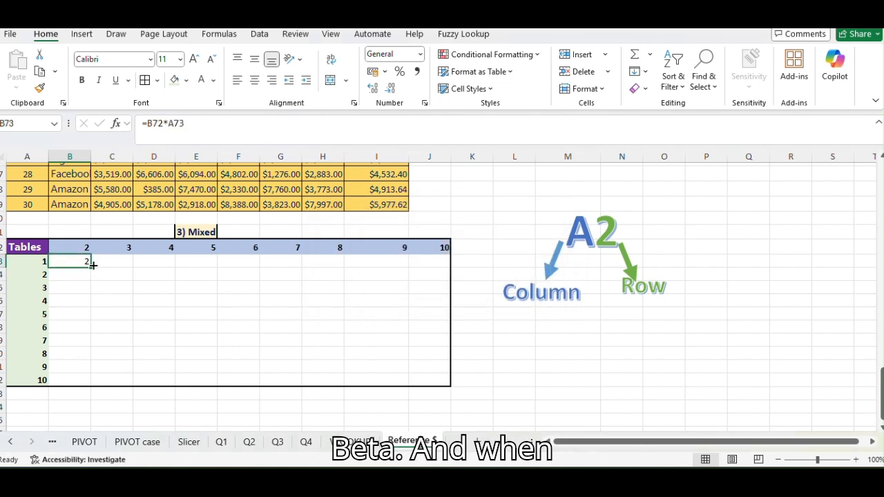
left_click_drag(92, 265, 197, 272)
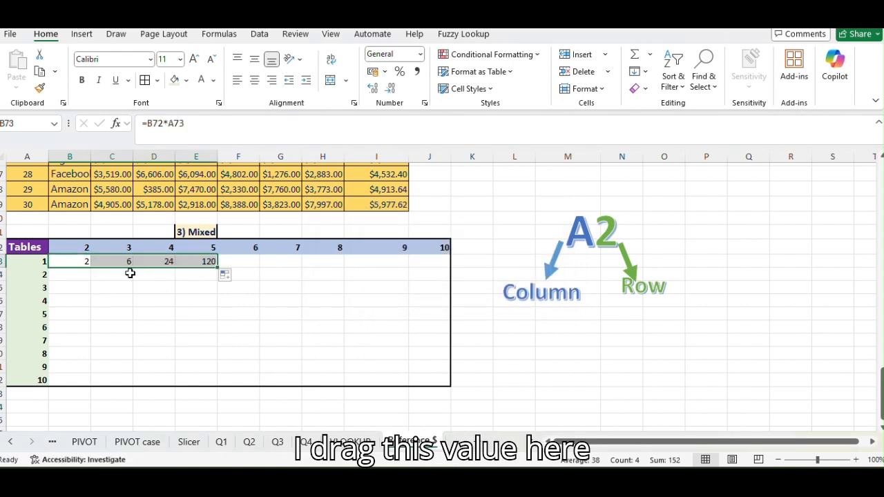
Check how both relative references shift across the formulas in B73, C73, D73 and E73.
left_click(152, 286)
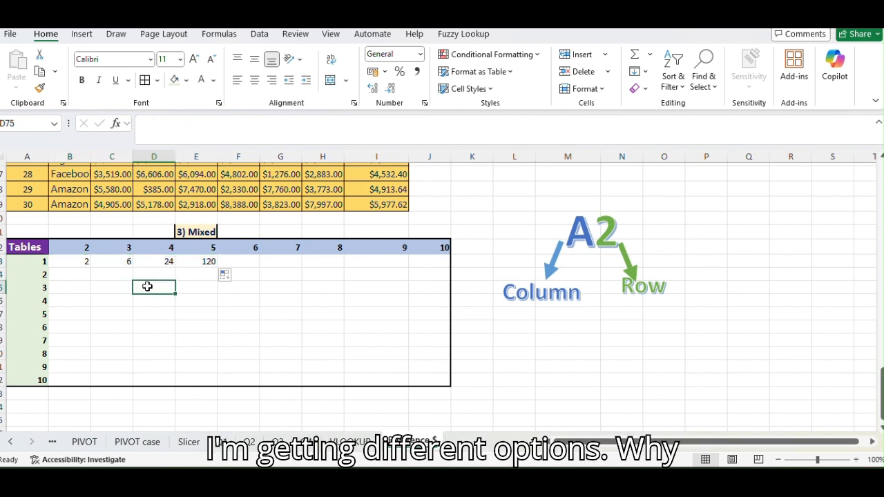
left_click(123, 262)
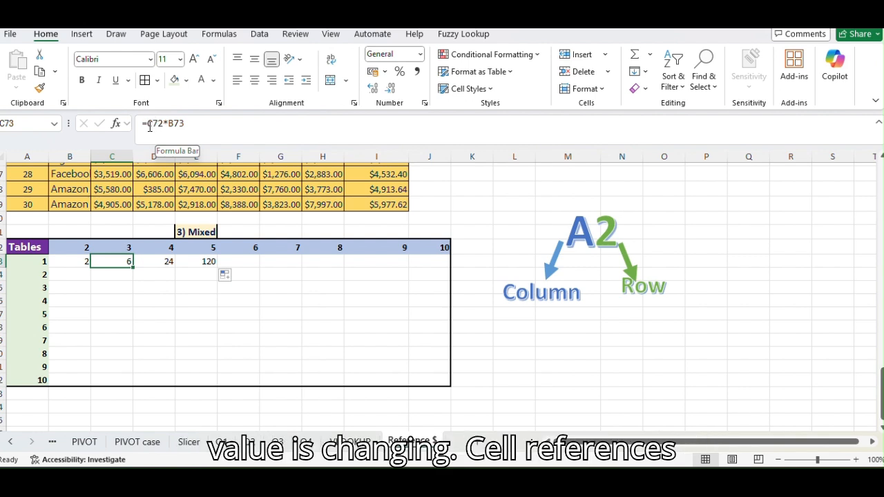
left_click(79, 261)
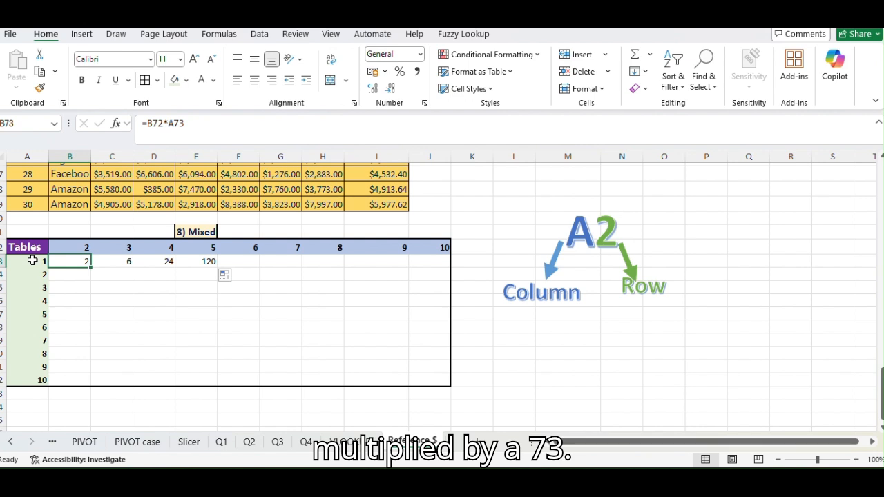
left_click(123, 261)
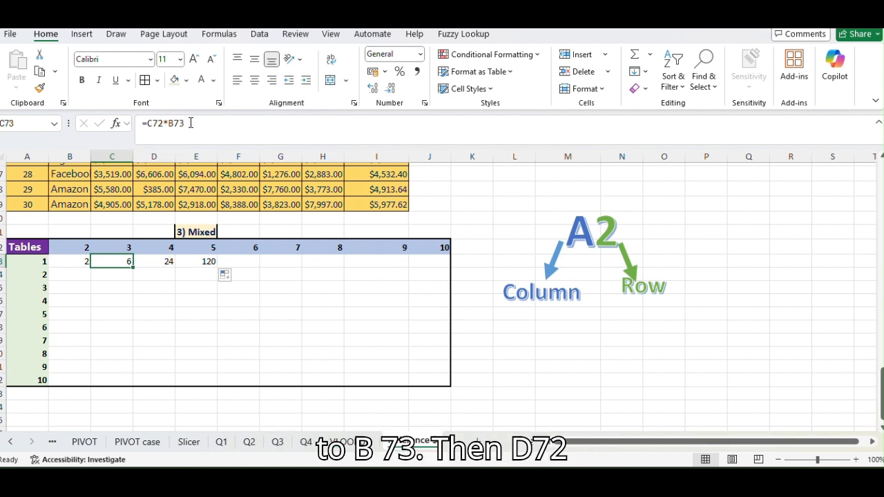
left_click(154, 261)
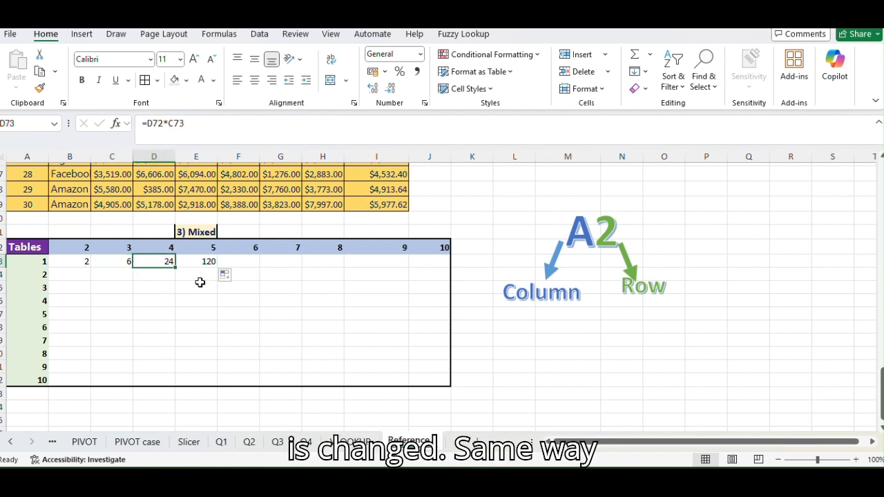
left_click(206, 261)
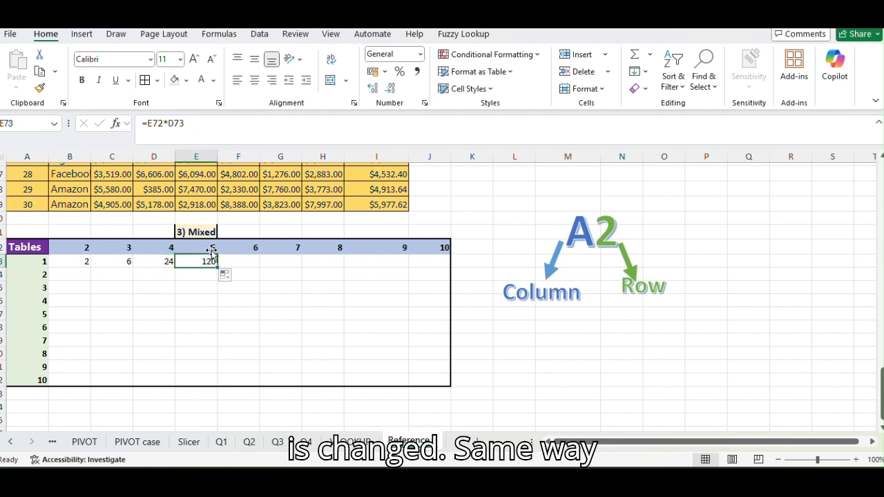
left_click(88, 260)
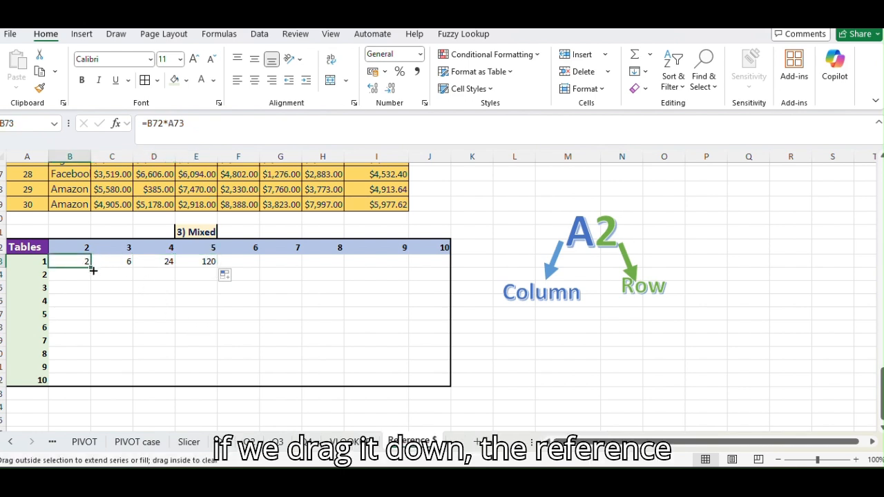
Fill the multiplication formula from B73 down to B77 and check how the references shift in B74, B75 and B76.
left_click_drag(92, 268, 94, 321)
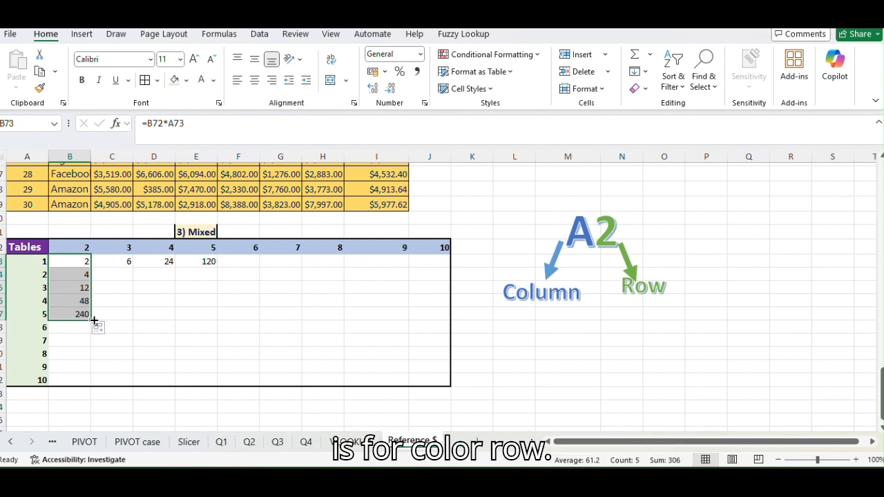
left_click(81, 276)
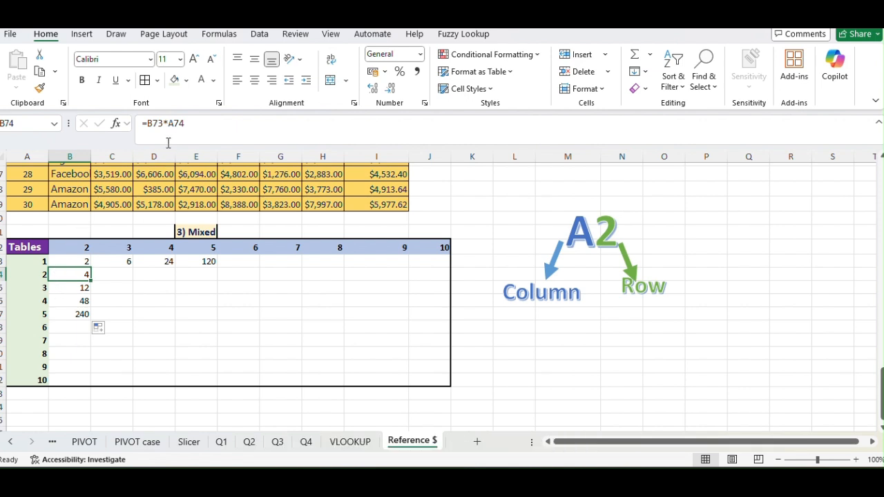
left_click(84, 287)
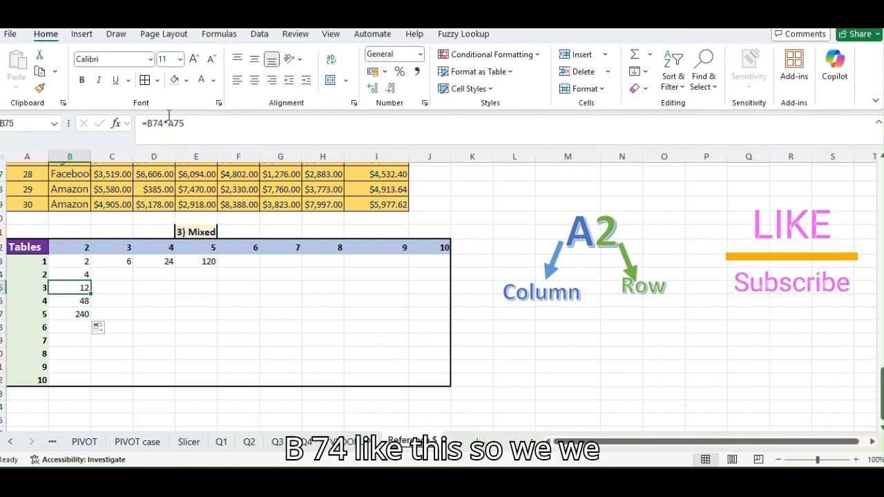
left_click(76, 301)
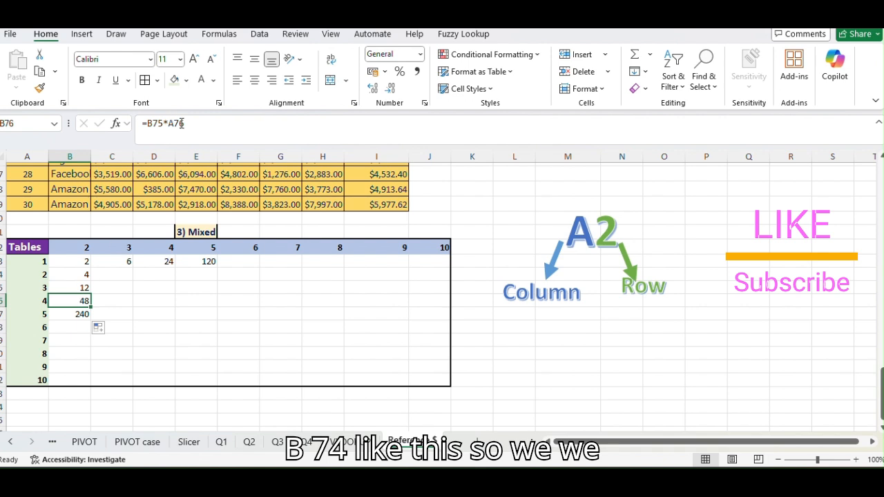
left_click(67, 326)
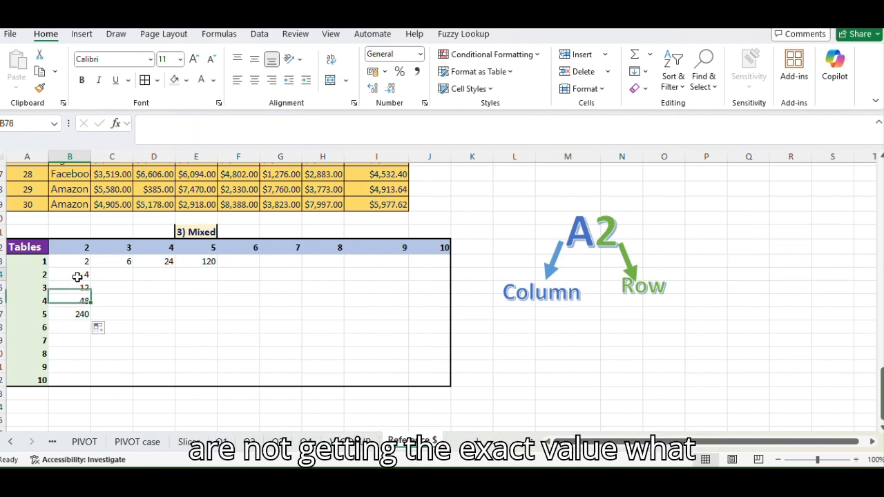
Clear the trial results below and beside B73 in the multiplication table, keeping only the formula in B73.
left_click_drag(77, 276, 111, 351)
key("Delete")
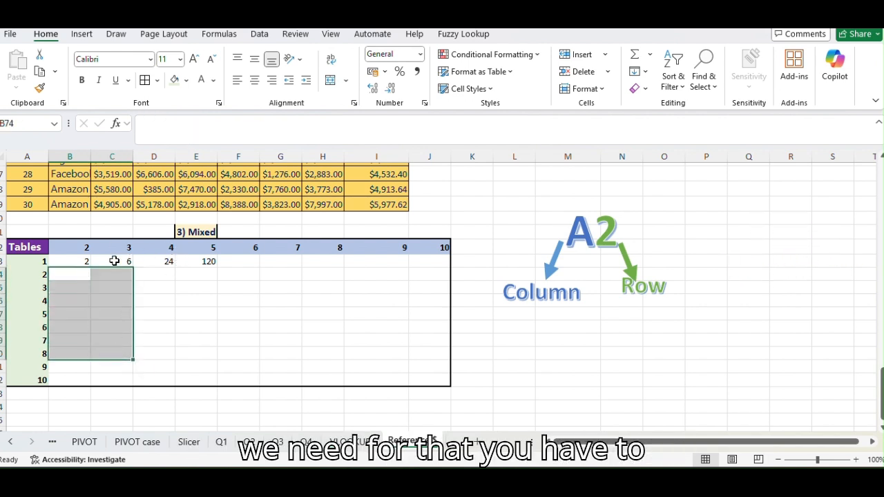
left_click_drag(114, 261, 233, 274)
key("Delete")
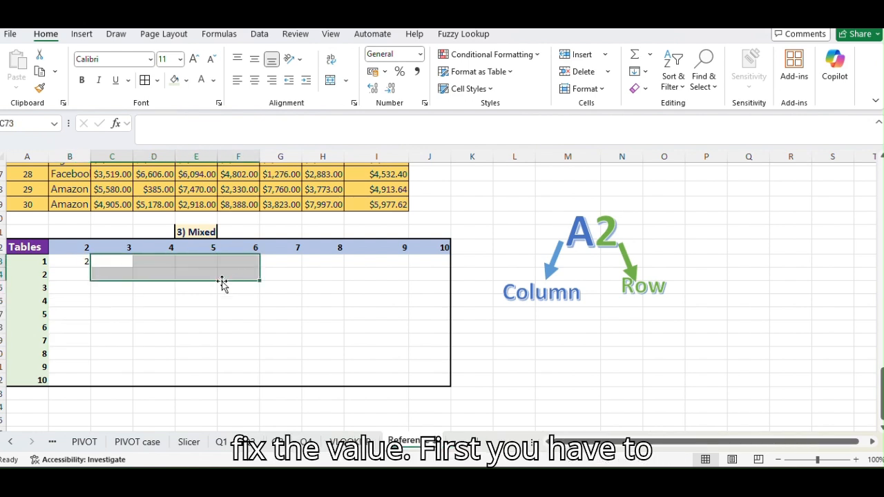
left_click(124, 303)
left_click(78, 273)
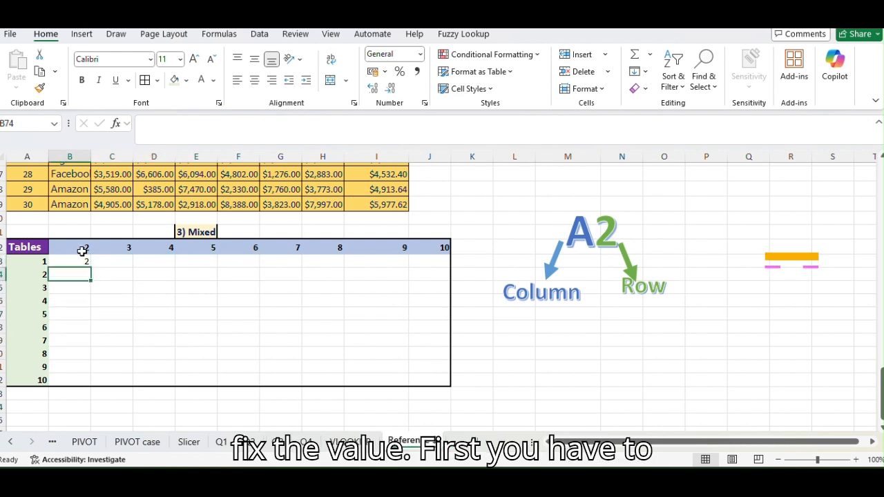
Change the formula in B73 to =B$72*$A73, locking the header row and the row-header column.
left_click(81, 257)
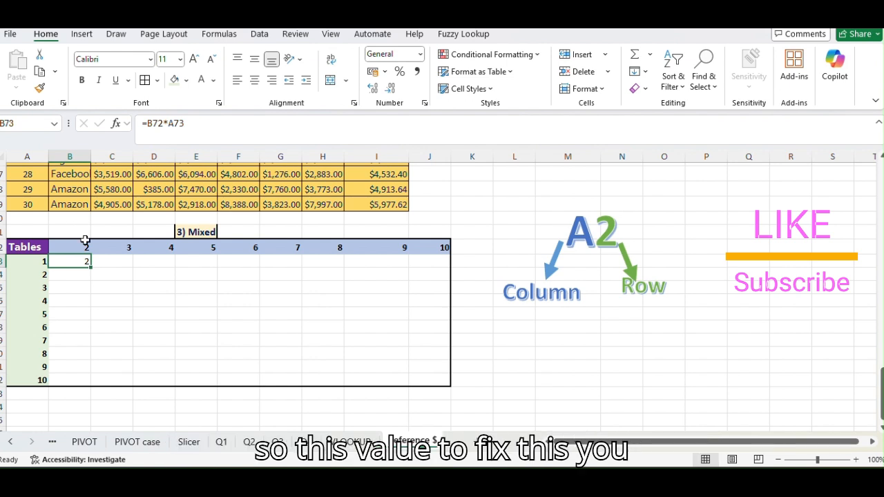
left_click(148, 125)
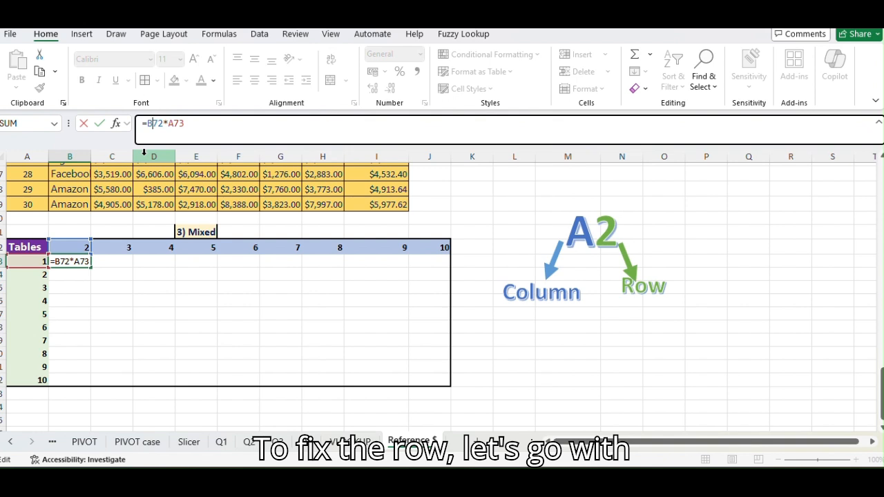
type("$")
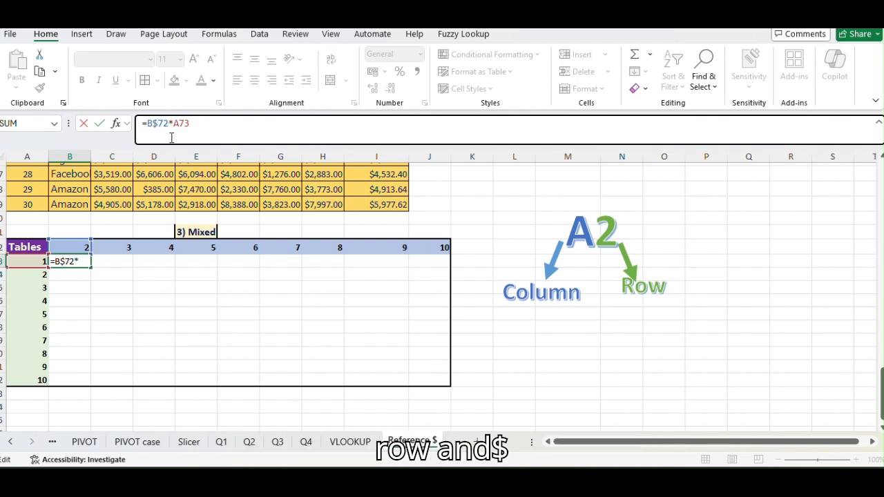
key("Right")
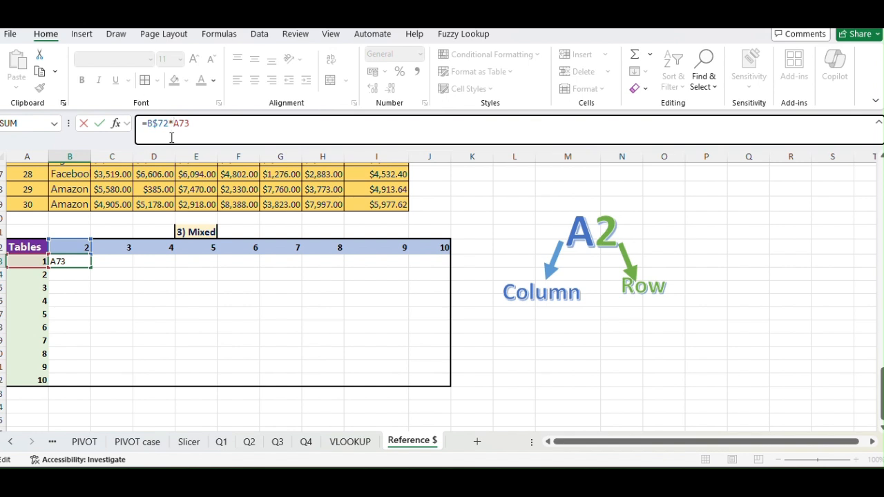
type("$")
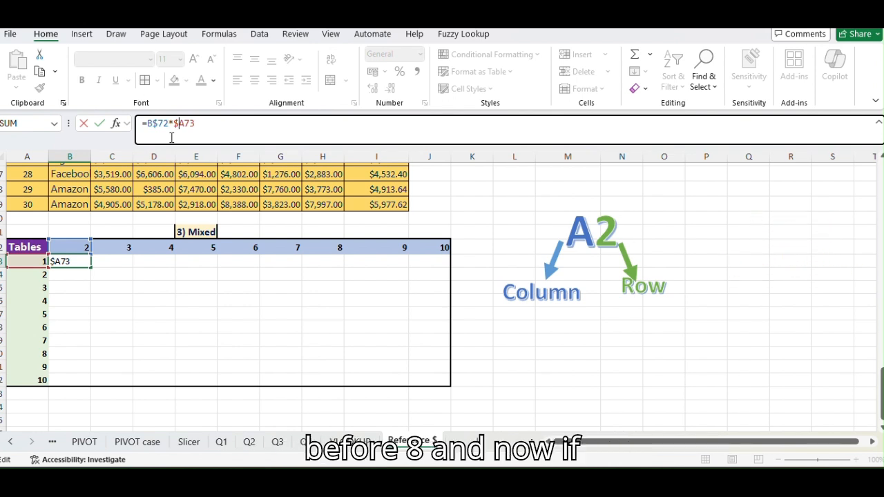
key("Return")
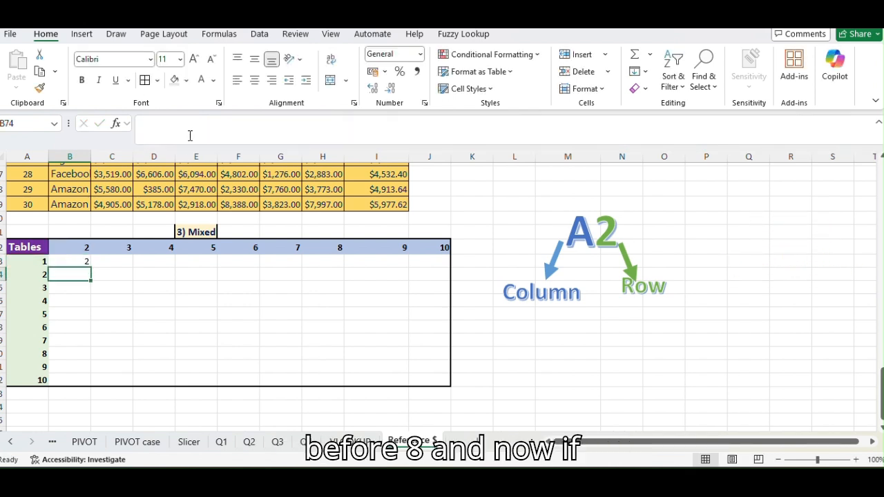
Fill the mixed-reference formula from B73 across to column J and down to row 82 to complete the table.
left_click(80, 261)
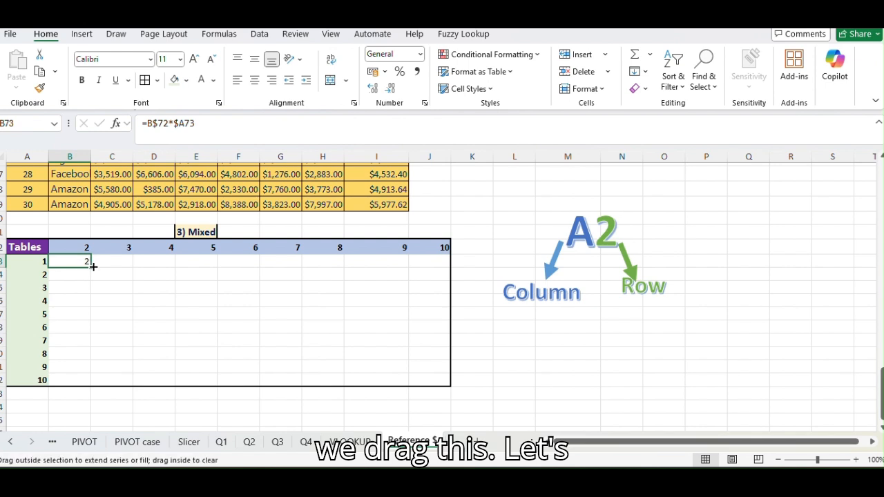
left_click_drag(92, 266, 436, 282)
left_click(79, 263)
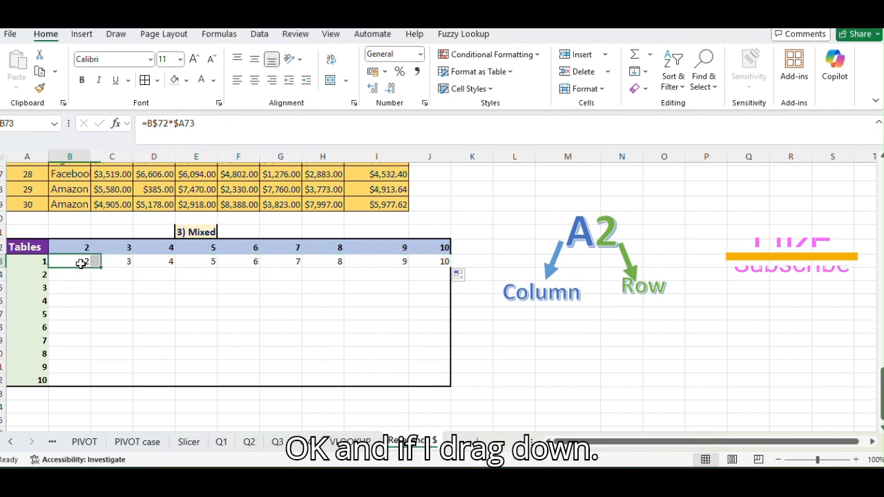
left_click_drag(89, 268, 449, 363)
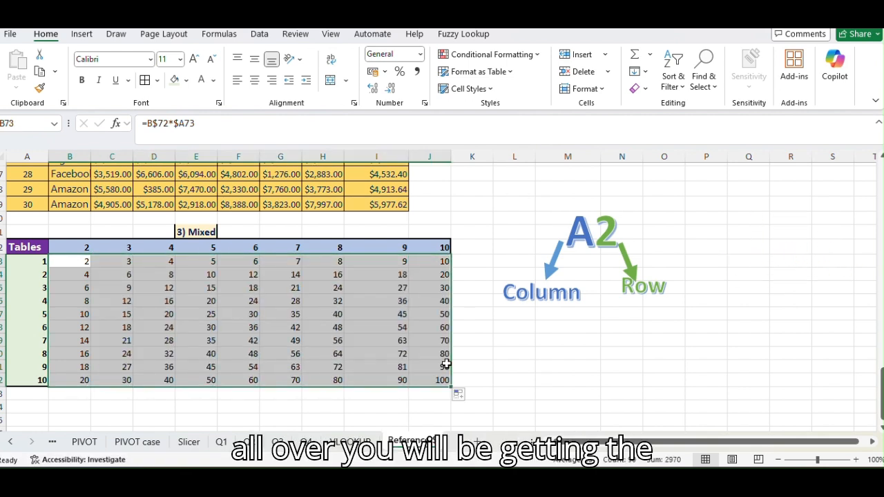
left_click(138, 297)
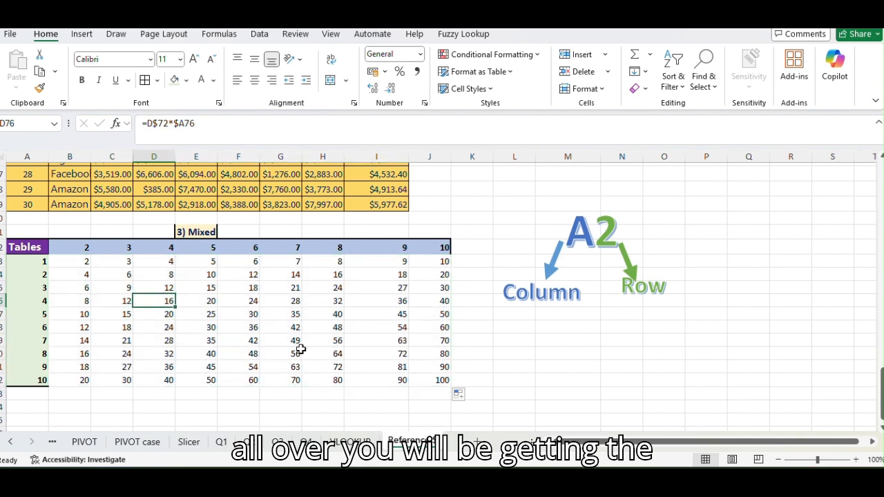
Apply cell borders to the entire multiplication table, A72:J82, including its headers.
left_click_drag(14, 250, 441, 390)
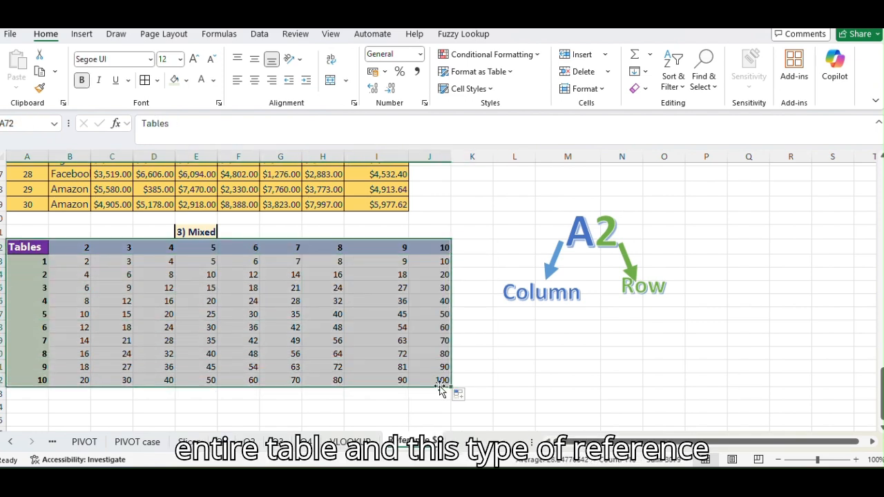
left_click(158, 81)
left_click(178, 250)
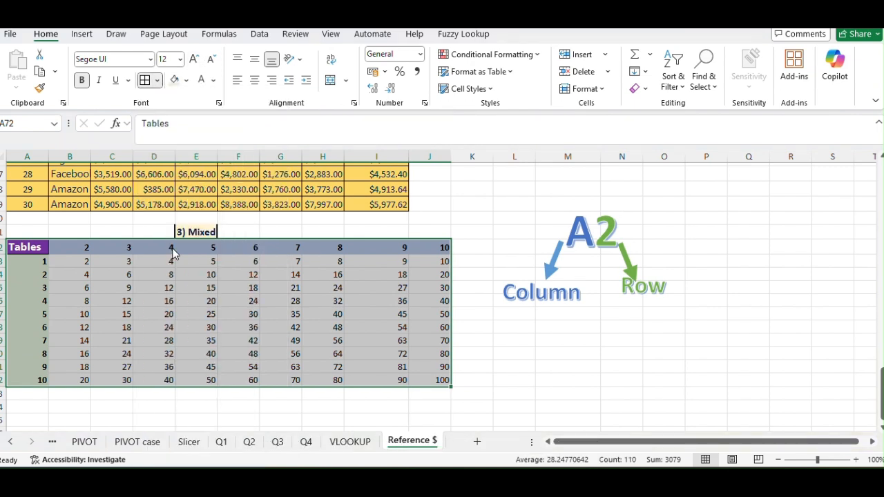